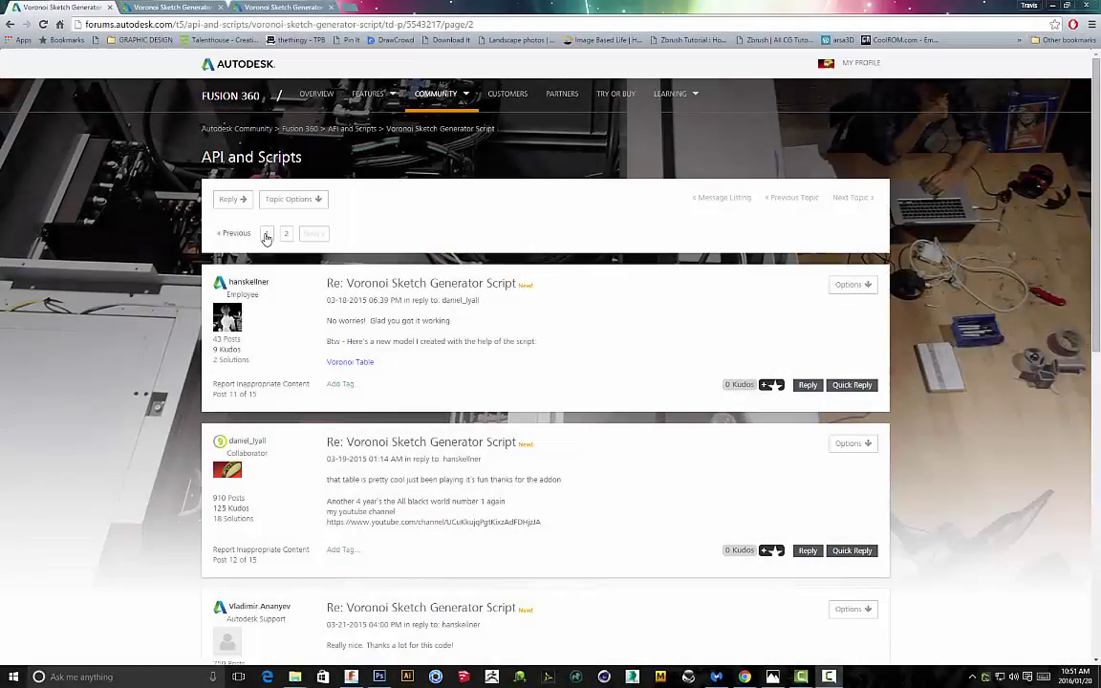
Review the Voronoi Sketch Generator forum thread, its app store page and the usage and installation sections of its help document
click(266, 235)
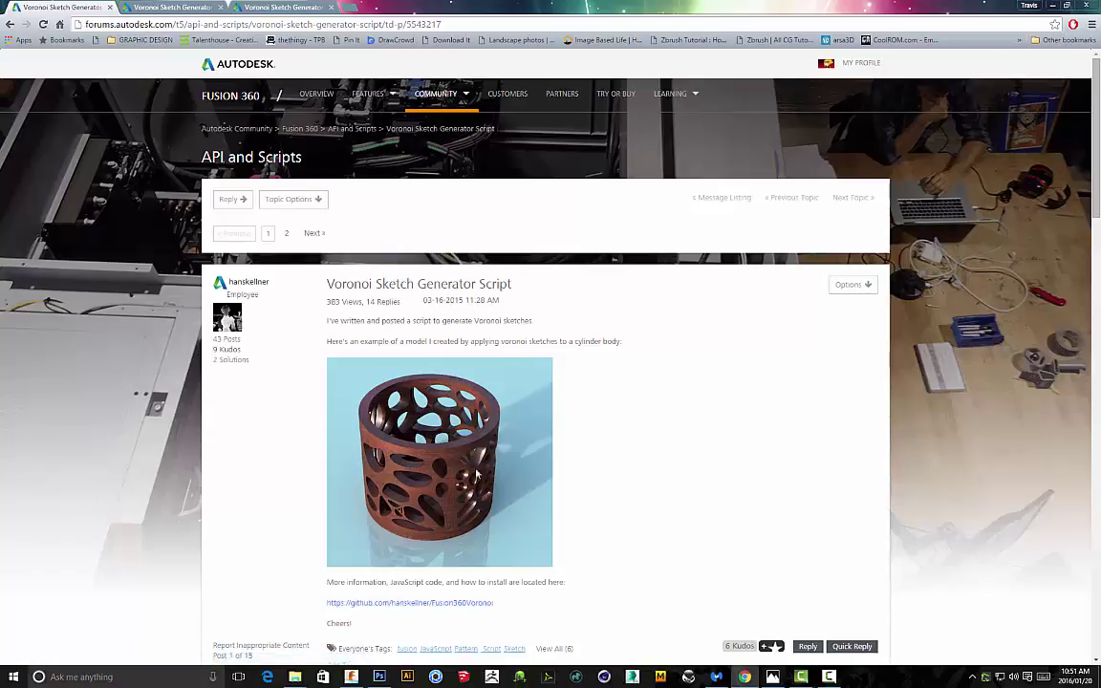
click(272, 7)
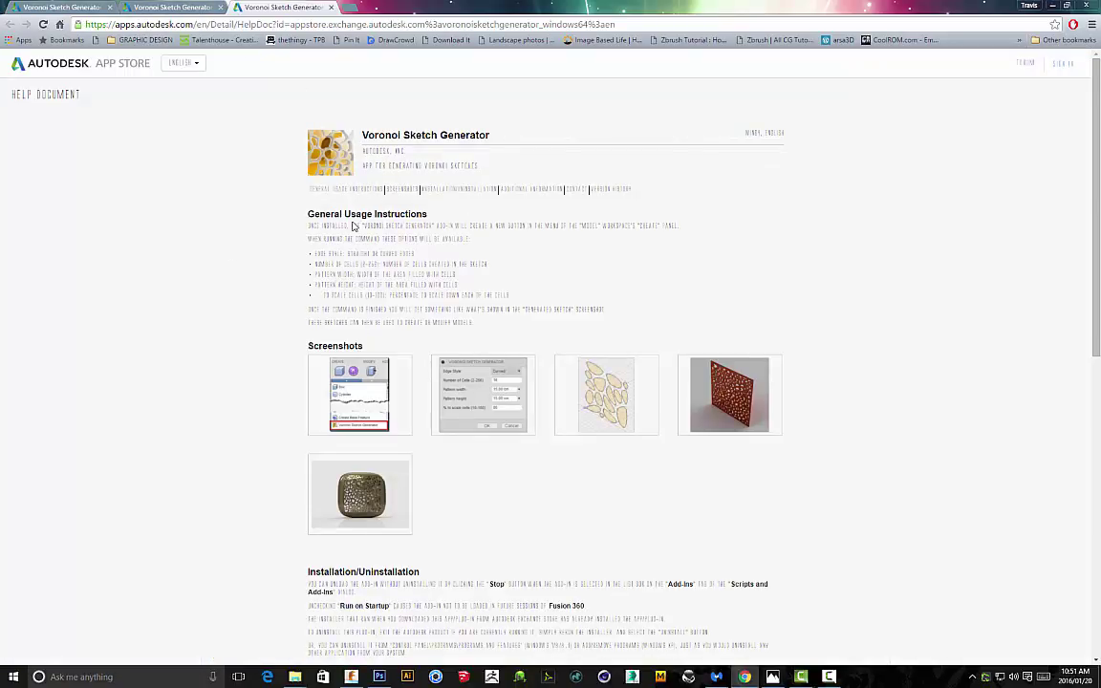
key(ctrl+shift+Tab)
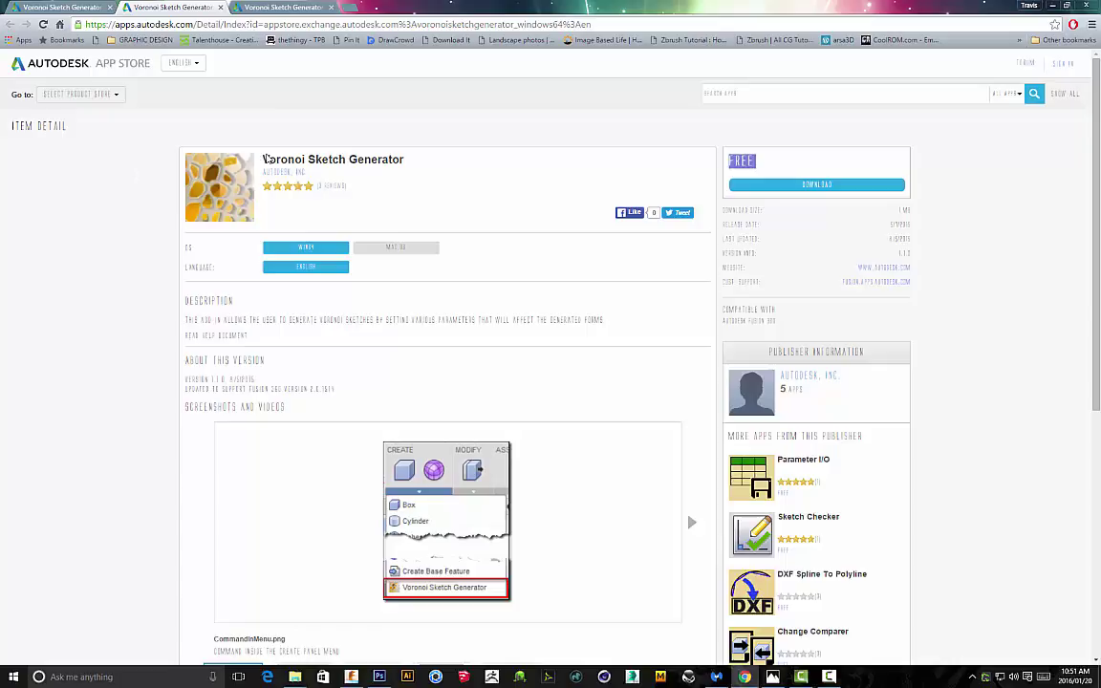
click(253, 7)
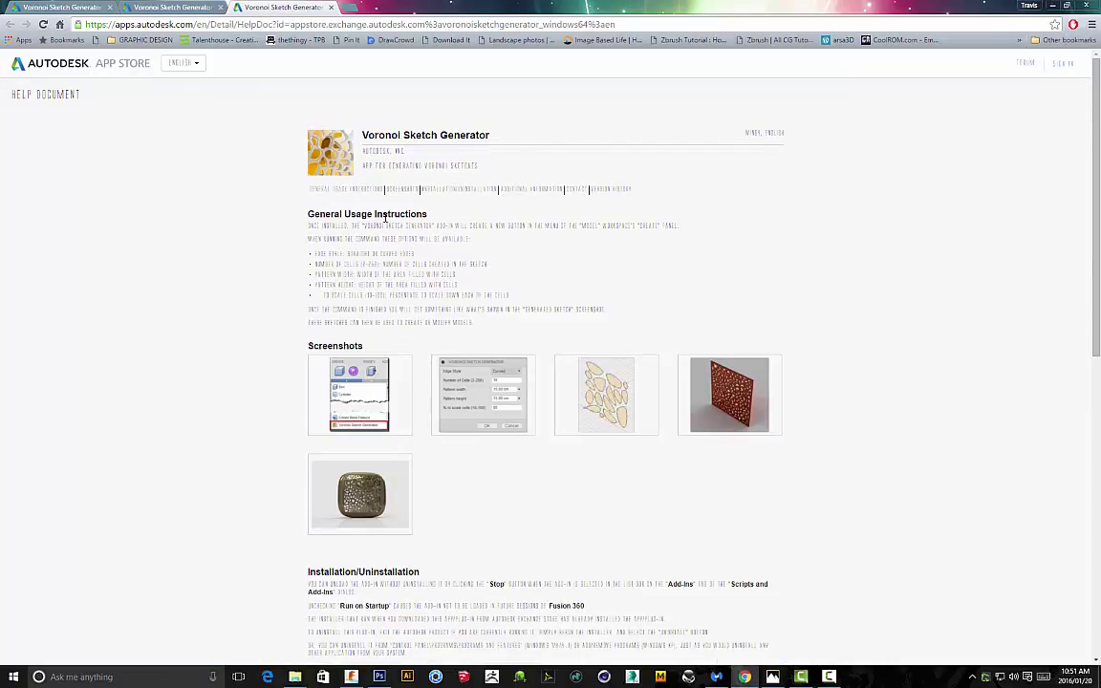
scroll(238, 241, down, 3)
scroll(243, 400, down, 1)
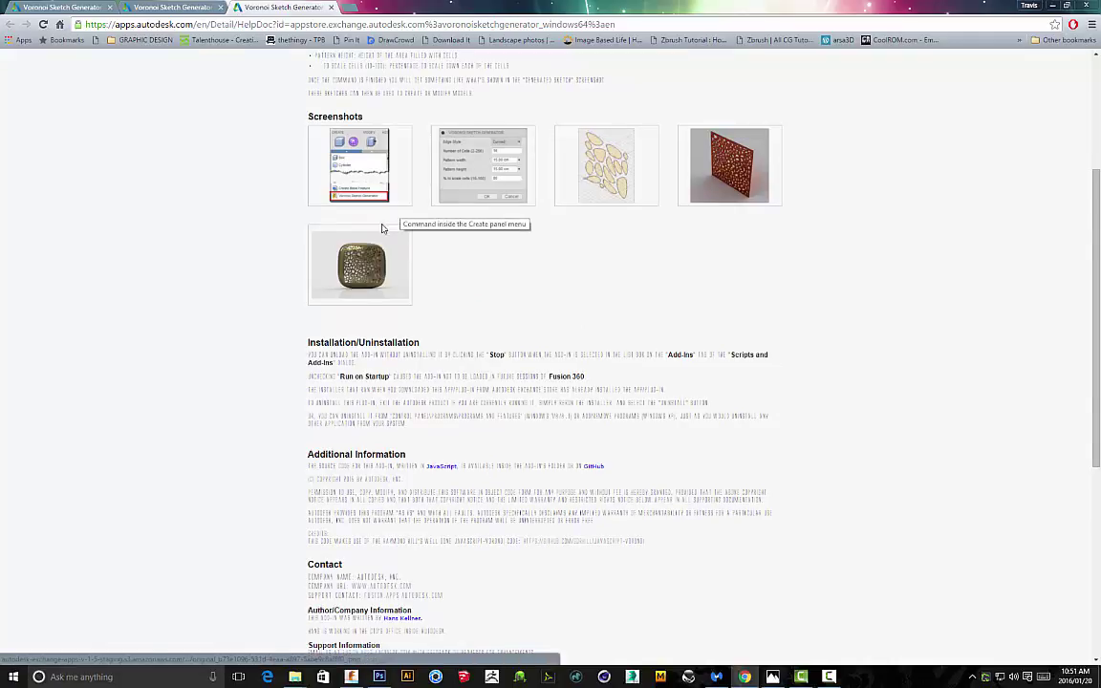
click(124, 7)
click(78, 9)
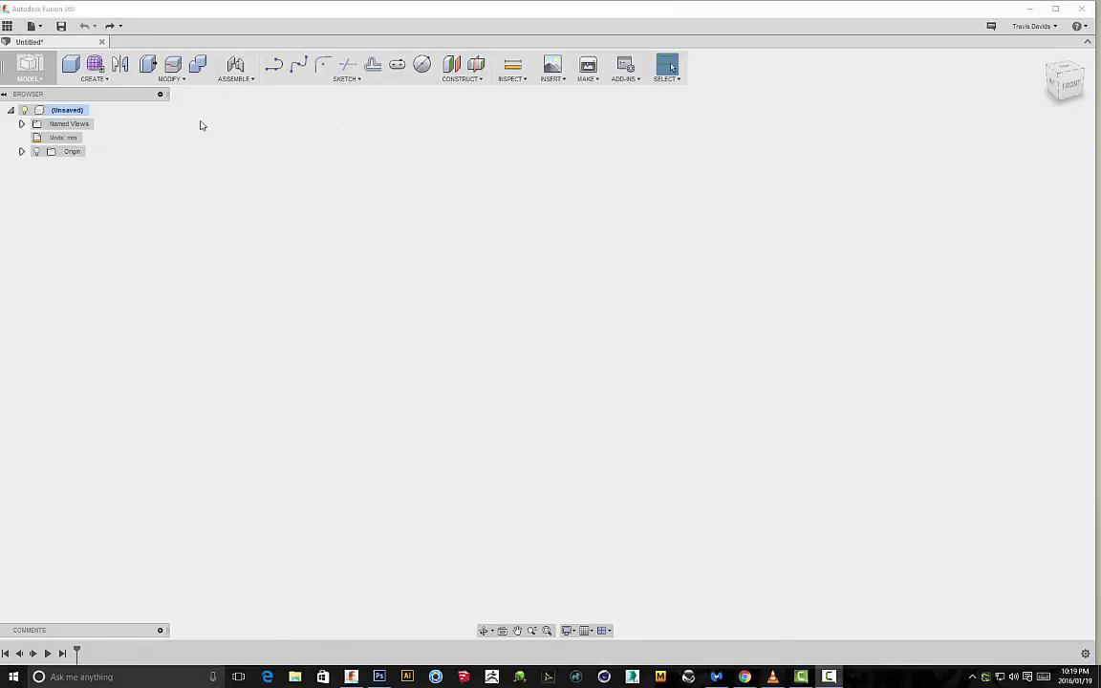
In Fusion 360, generate a Voronoi sketch with curved edges, 16 cells, 15 cm pattern width and height, and 80% cell scale
click(97, 80)
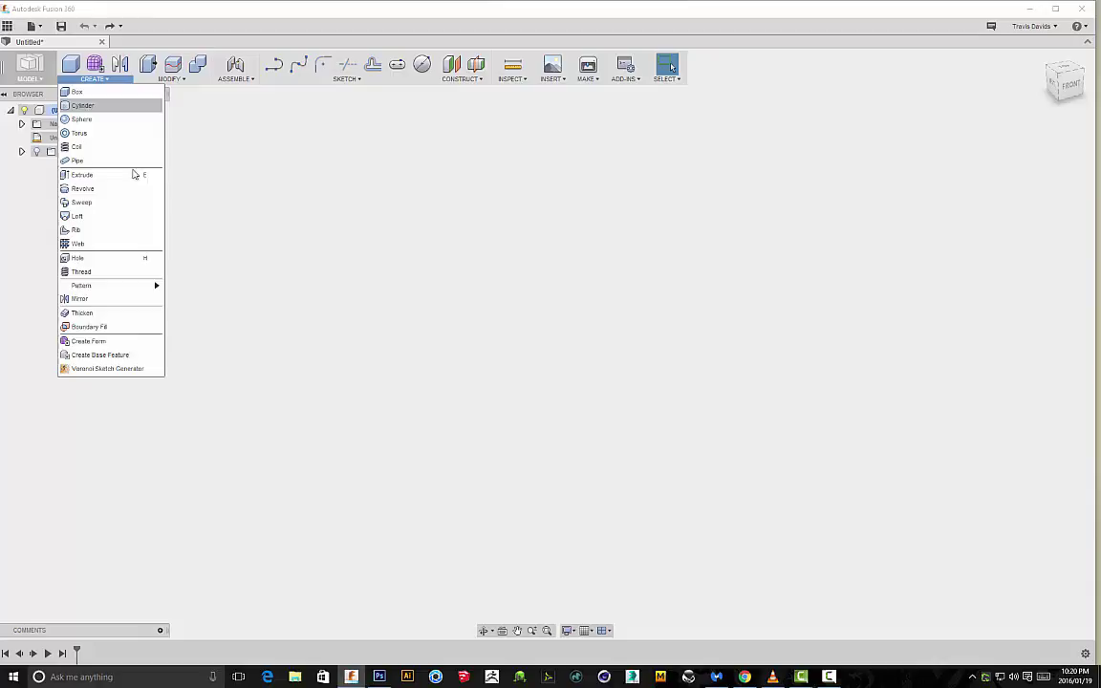
click(118, 370)
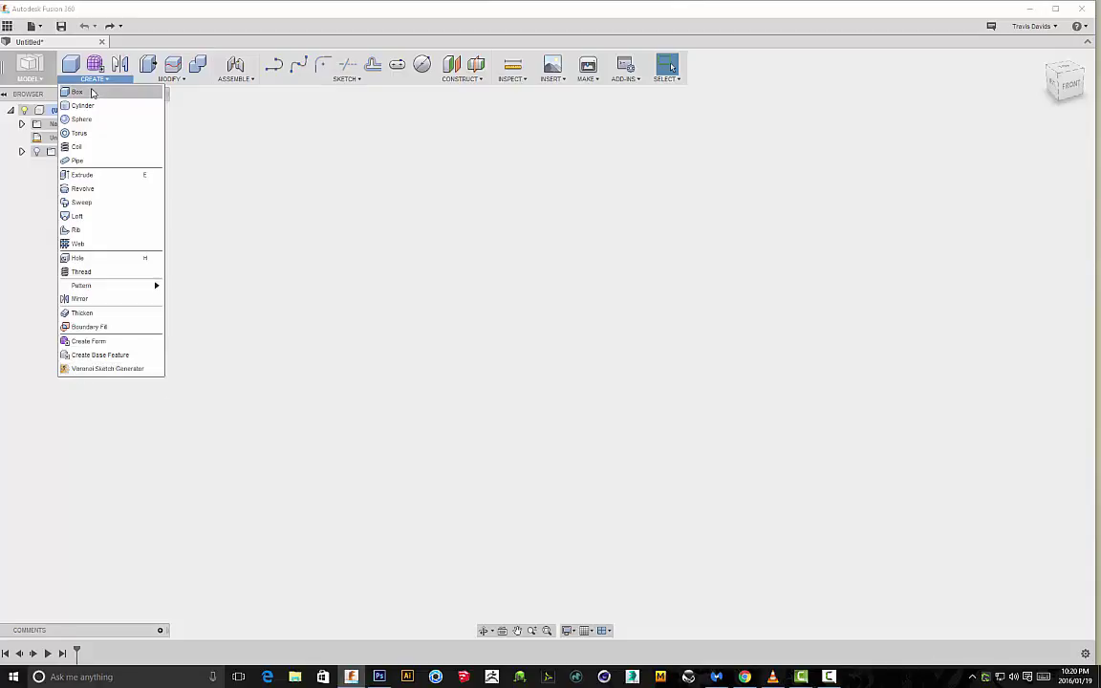
click(90, 370)
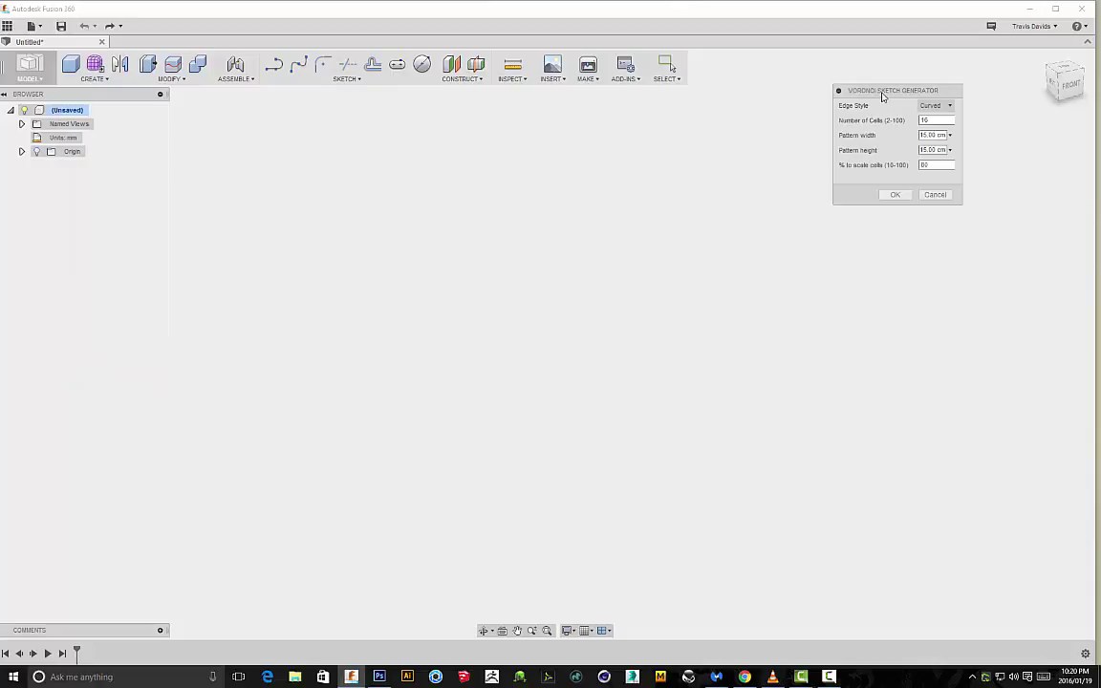
drag(885, 90, 816, 145)
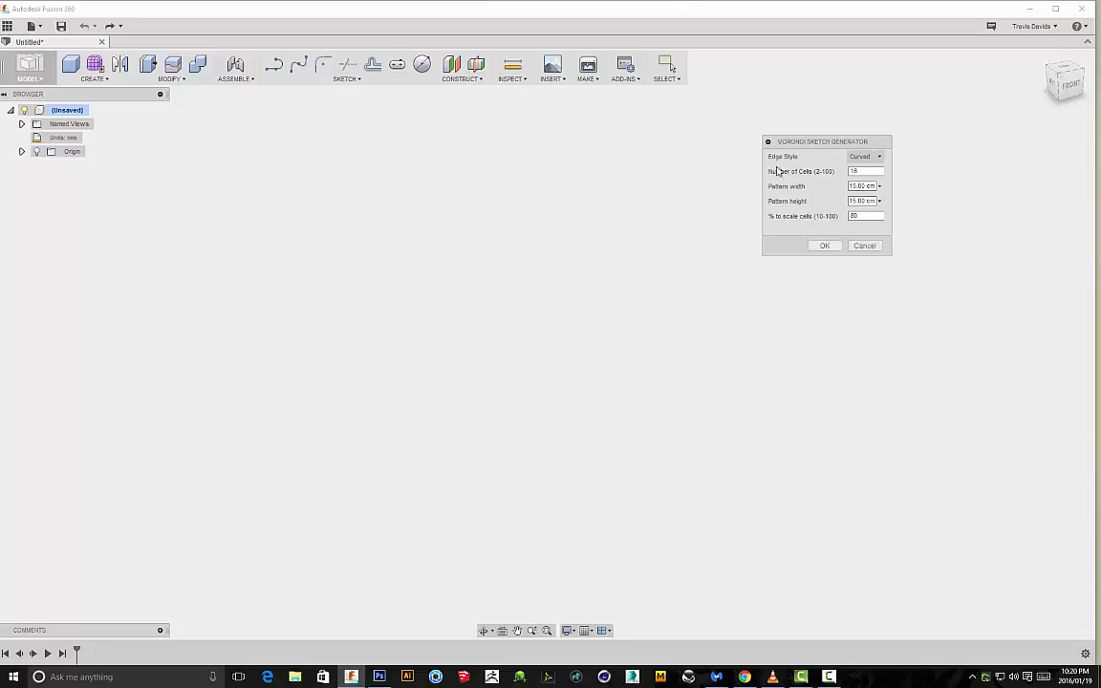
click(867, 157)
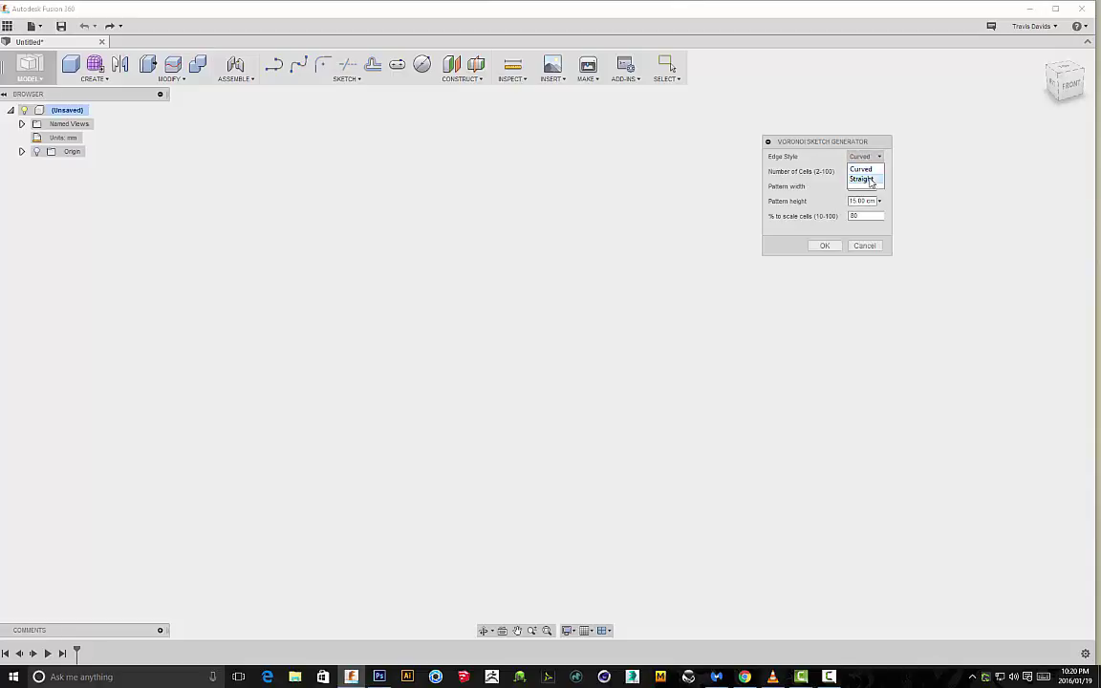
click(813, 145)
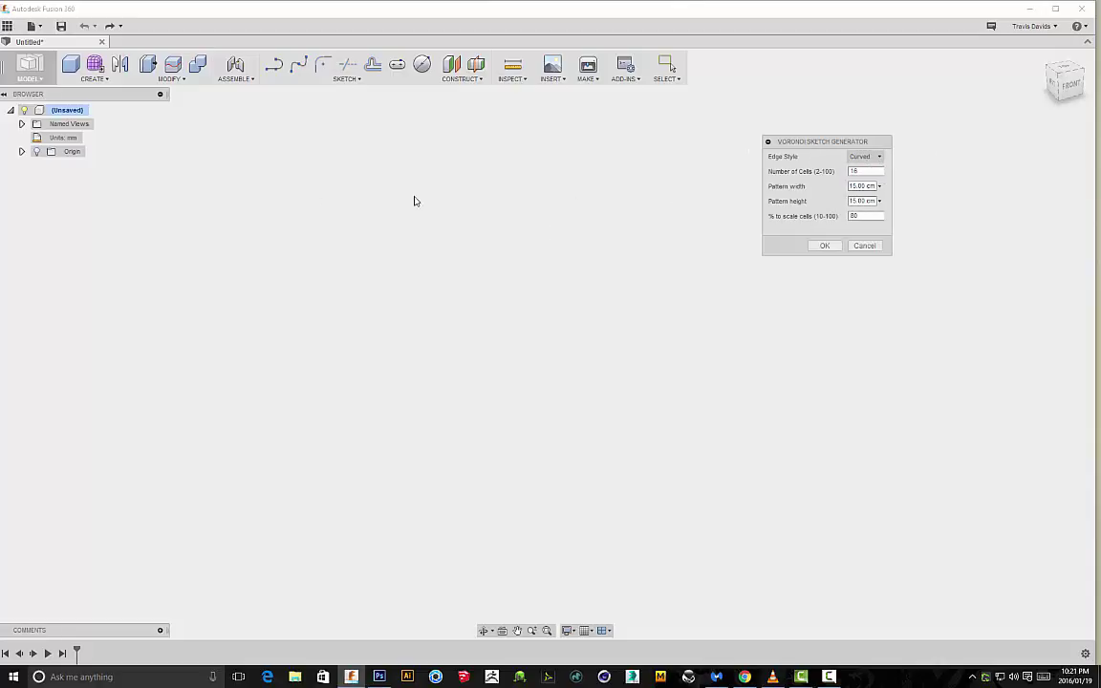
click(865, 155)
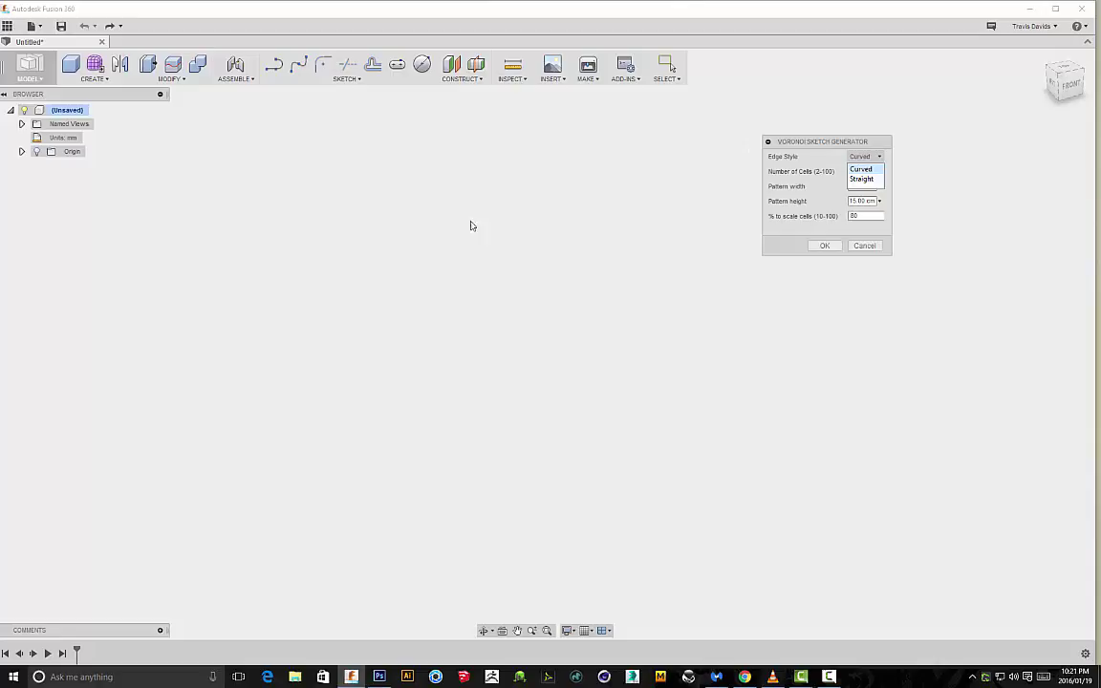
click(781, 153)
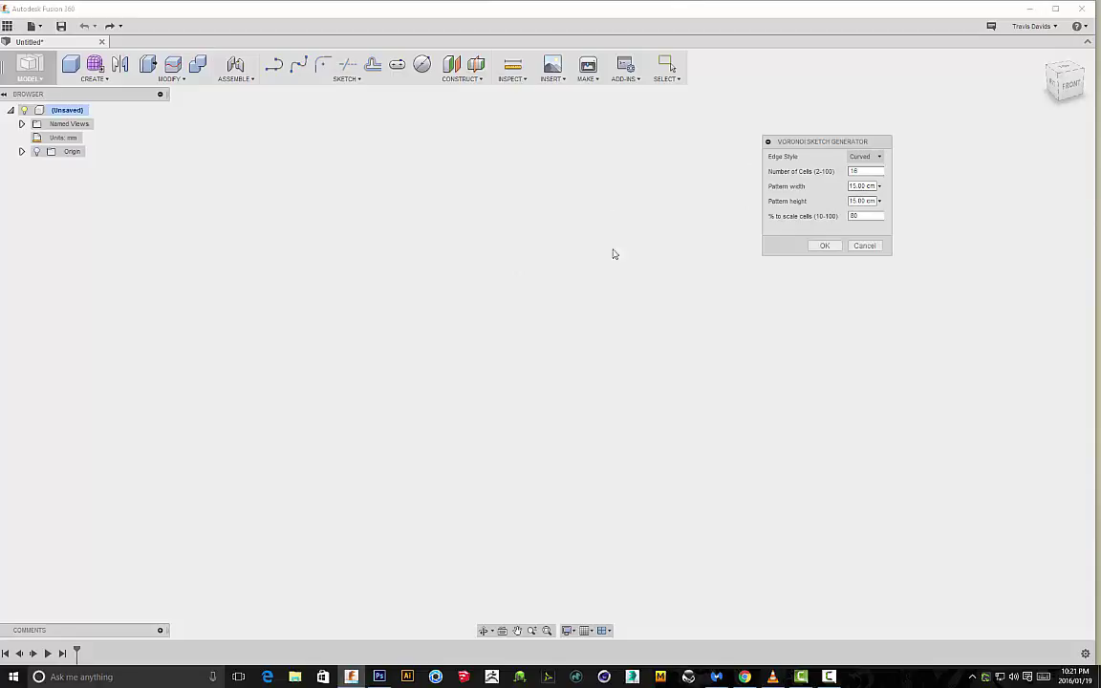
drag(875, 171, 828, 172)
drag(797, 142, 765, 123)
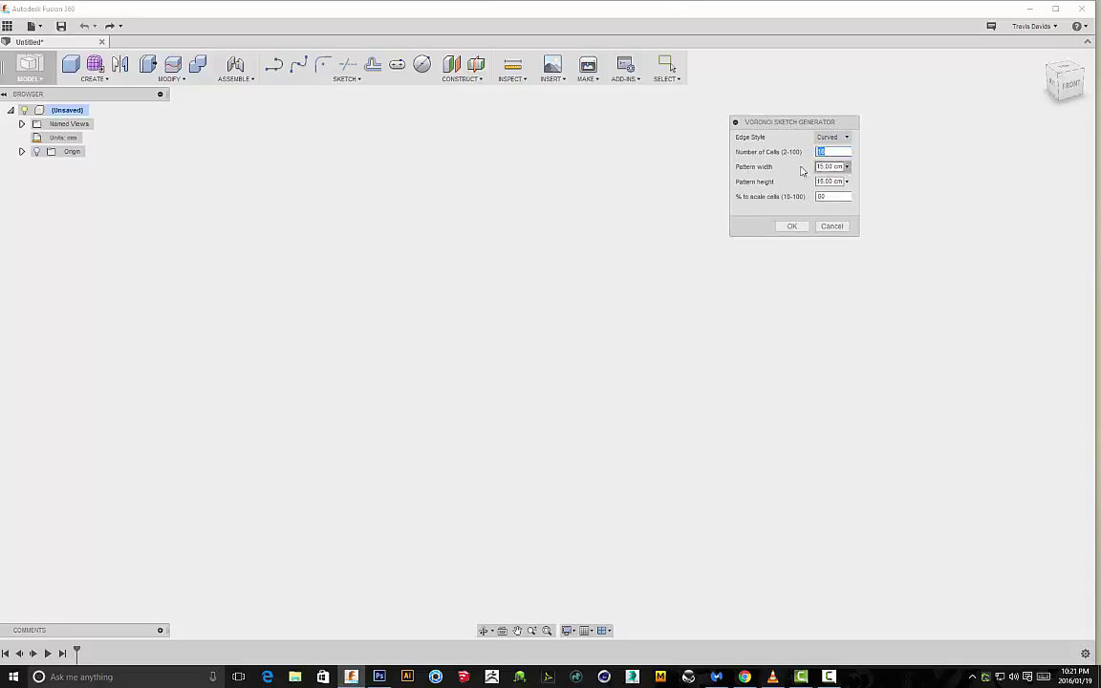
click(791, 225)
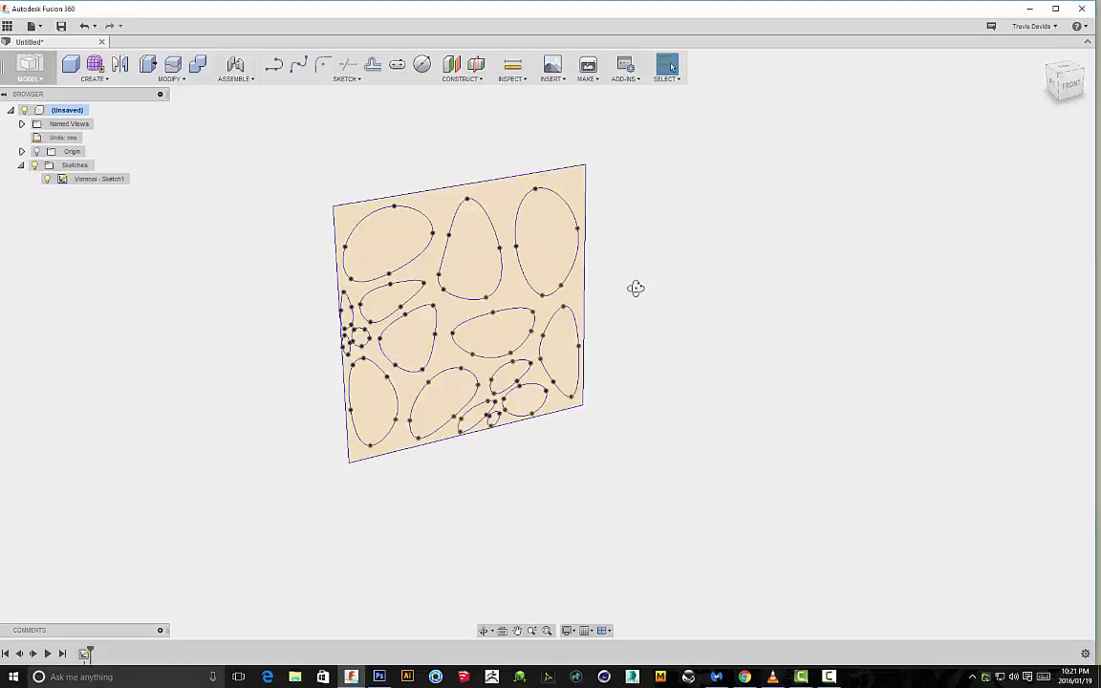
Examine the curved cells and the spacing between them in the generated Voronoi sketch
shift+middle_drag(636, 288, 621, 266)
scroll(451, 279, up, 4)
scroll(429, 294, down, 2)
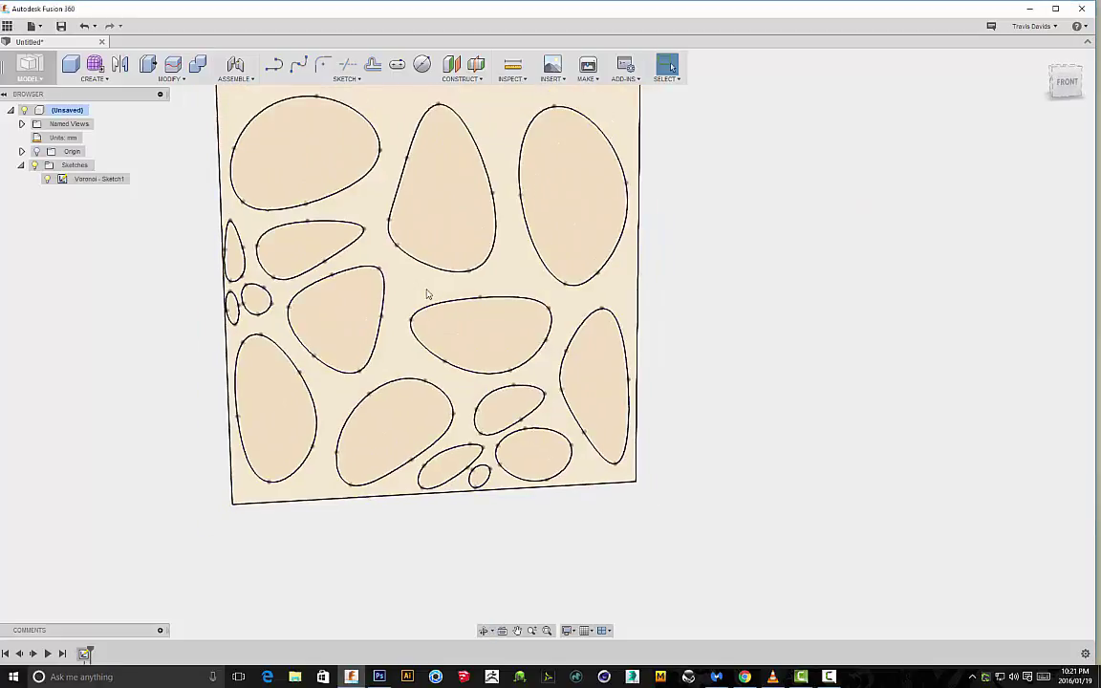
scroll(408, 295, up, 3)
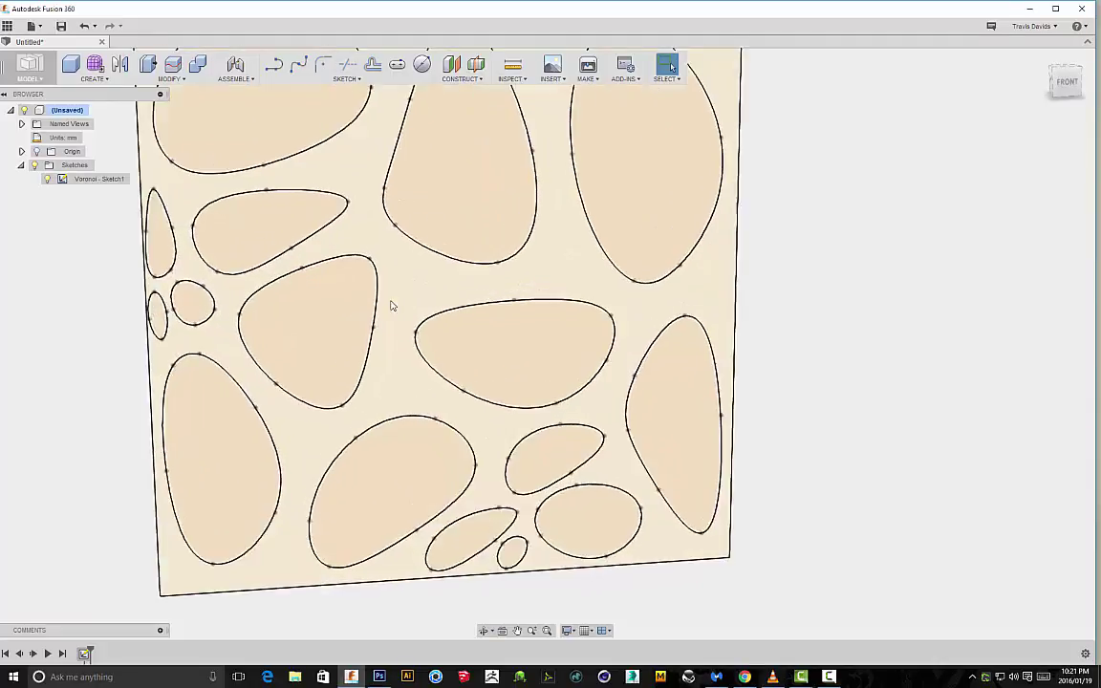
scroll(238, 373, up, 2)
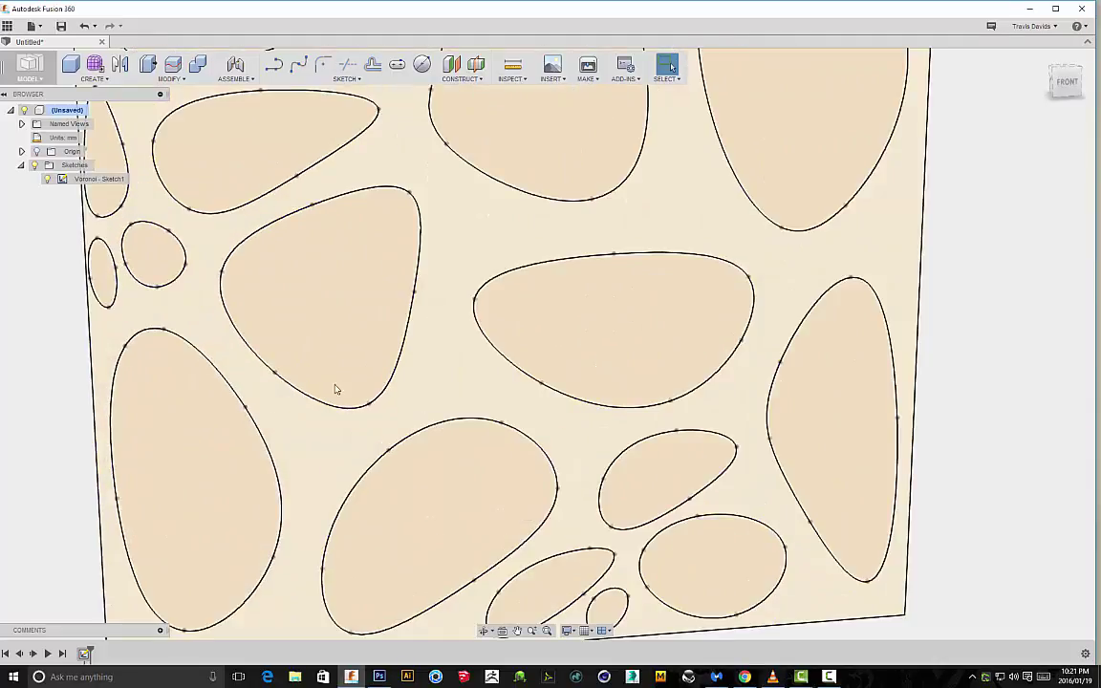
click(258, 366)
scroll(311, 291, down, 3)
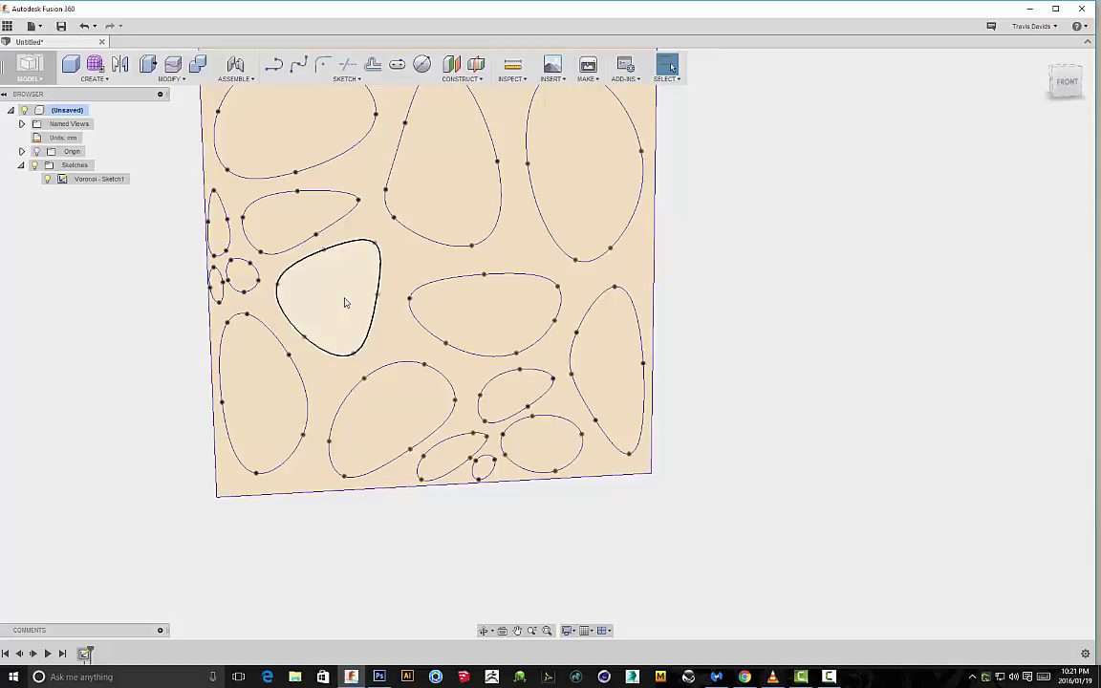
scroll(639, 287, down, 5)
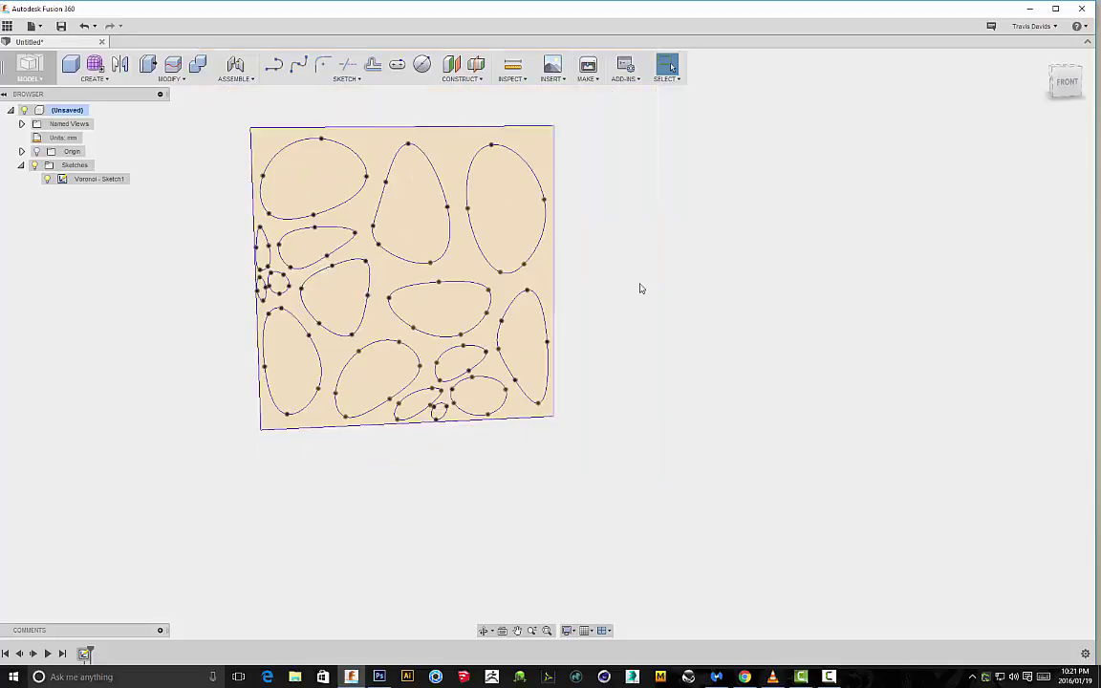
Generate a second curved Voronoi sketch with 16 cells and a larger cell scale percentage, and hide the first Voronoi sketch
click(111, 80)
click(64, 338)
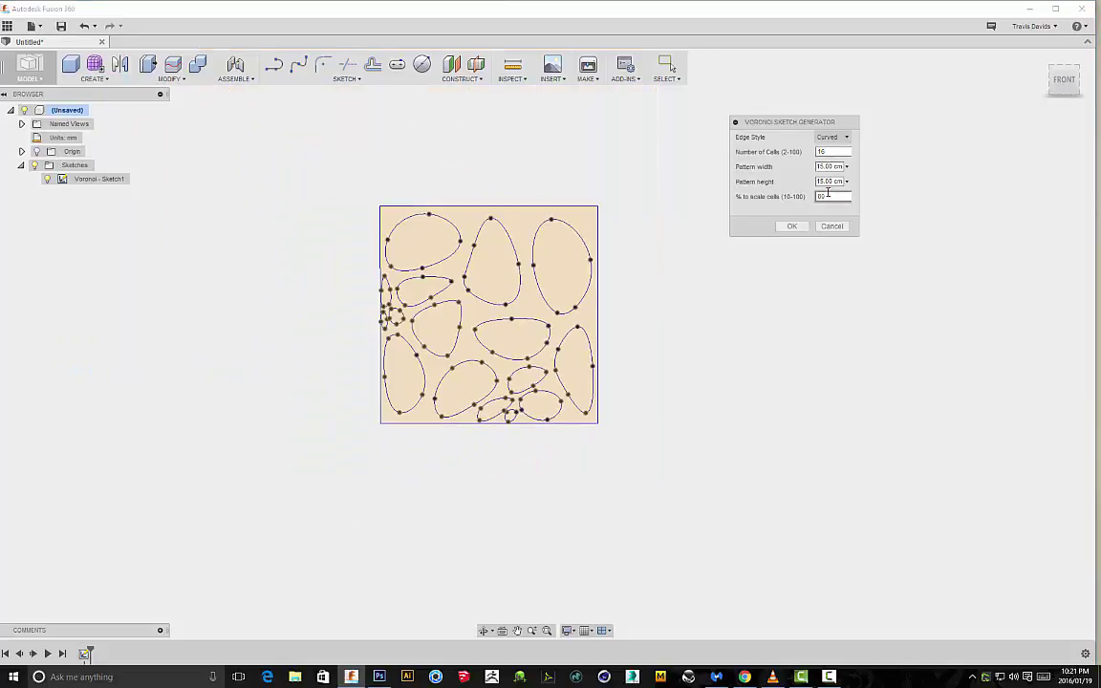
double_click(821, 196)
click(793, 226)
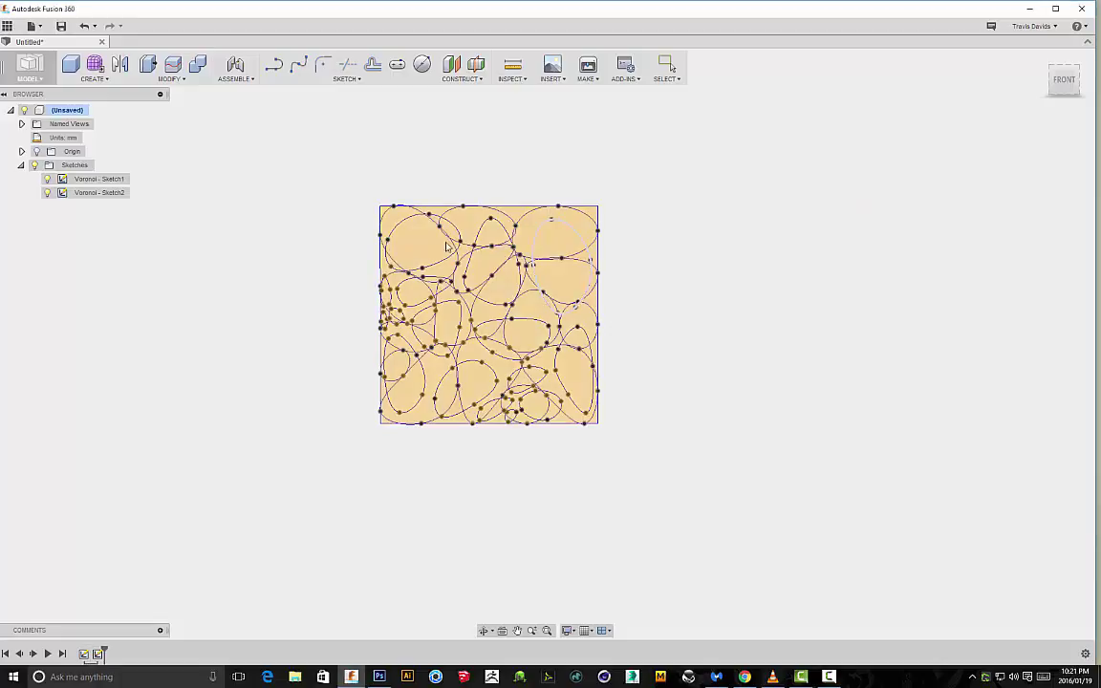
click(47, 179)
Examine where neighbouring curved cells touch and overlap in the second Voronoi sketch
scroll(429, 308, up, 5)
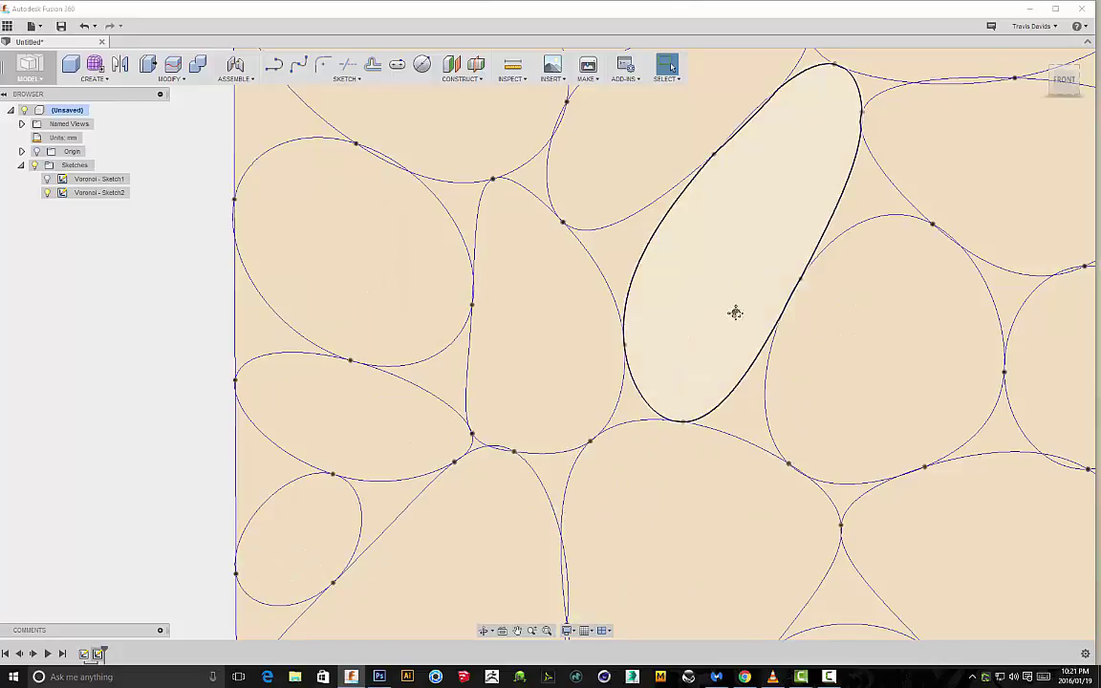
middle_drag(736, 313, 466, 220)
scroll(467, 220, down, 1)
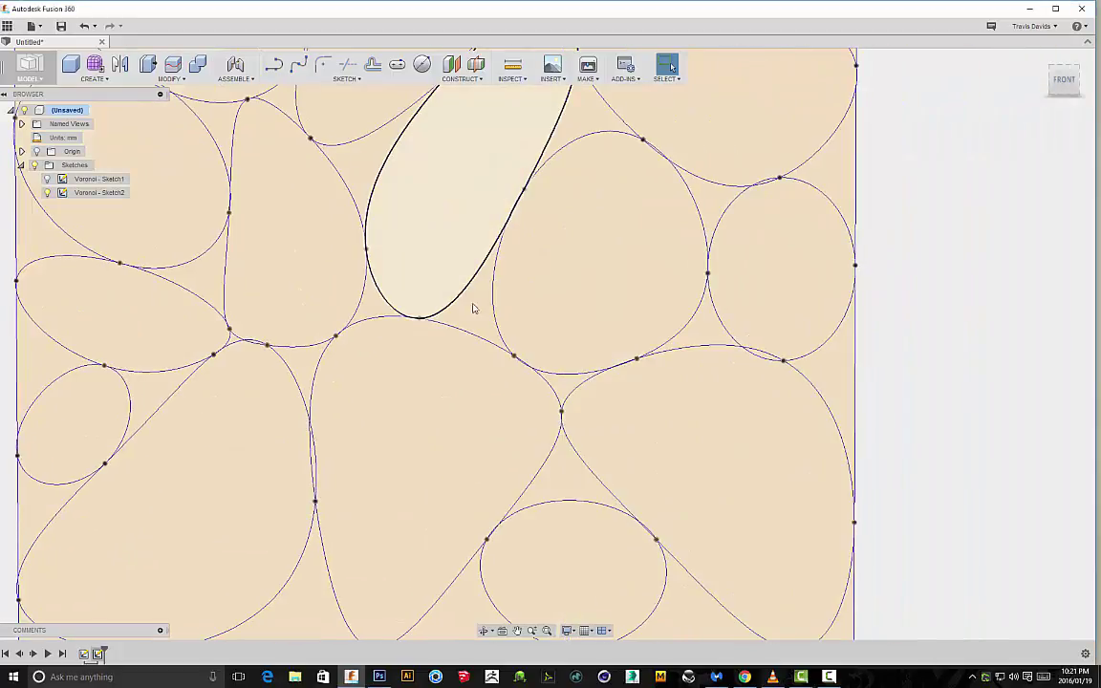
scroll(472, 308, up, 3)
scroll(491, 336, down, 5)
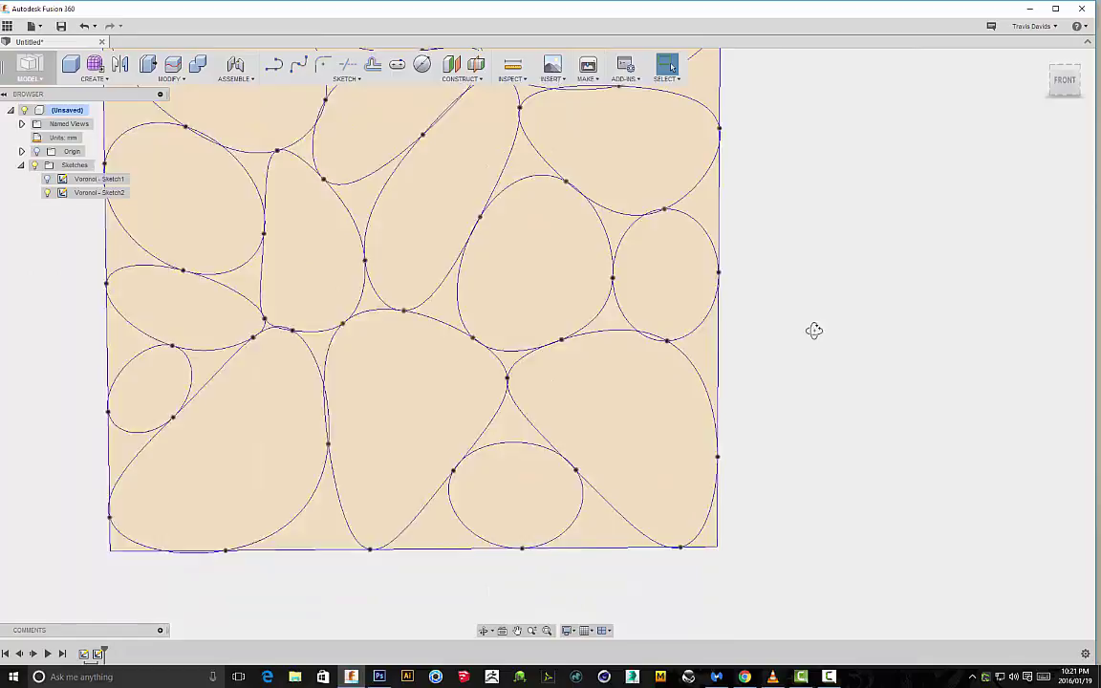
scroll(818, 326, down, 3)
shift+middle_drag(814, 331, 753, 372)
scroll(753, 372, down, 2)
scroll(598, 377, up, 6)
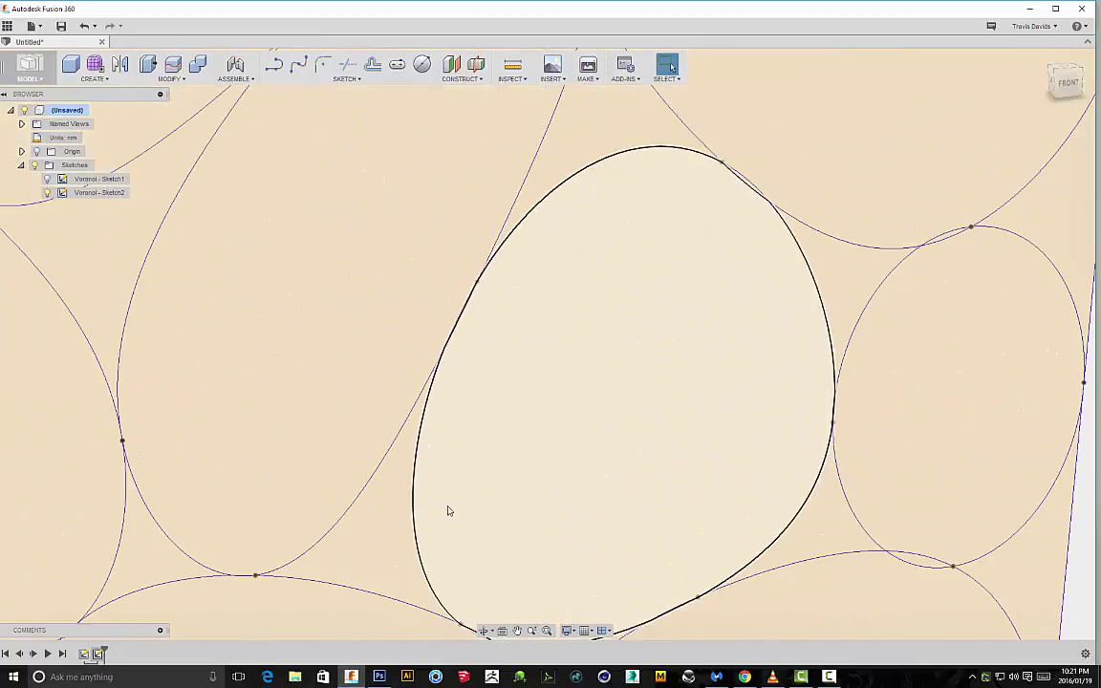
scroll(447, 512, down, 6)
scroll(799, 361, down, 2)
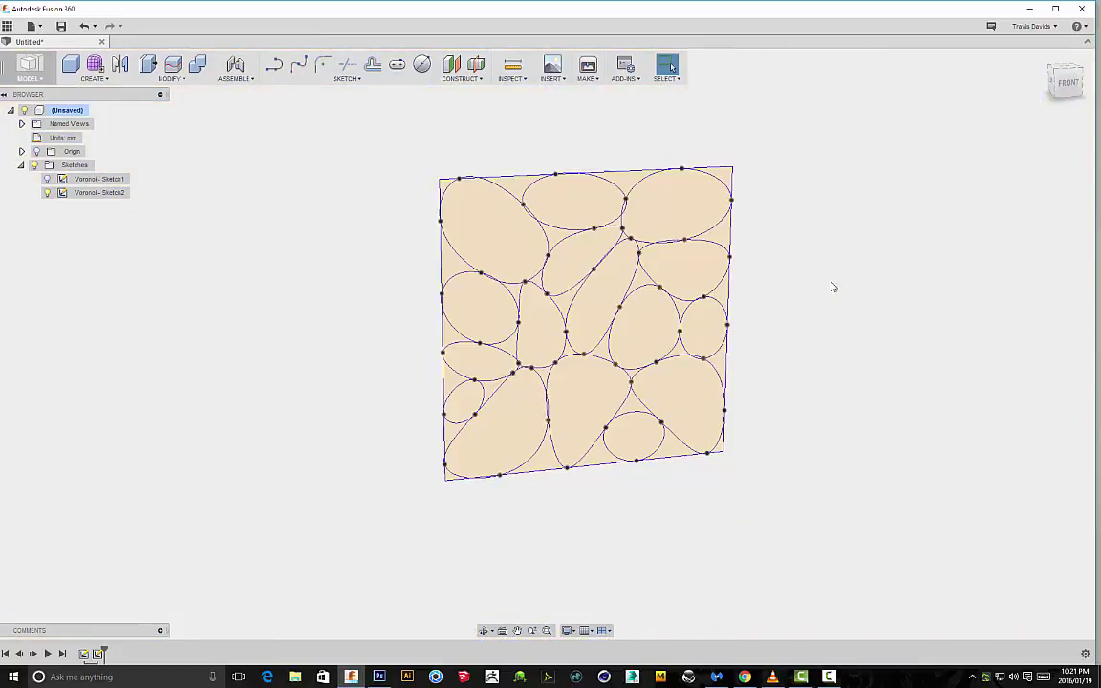
Hide the second Voronoi sketch and generate a third with straight edges, 16 cells, 15 cm width and height, and 80% cell scale
click(47, 193)
click(71, 65)
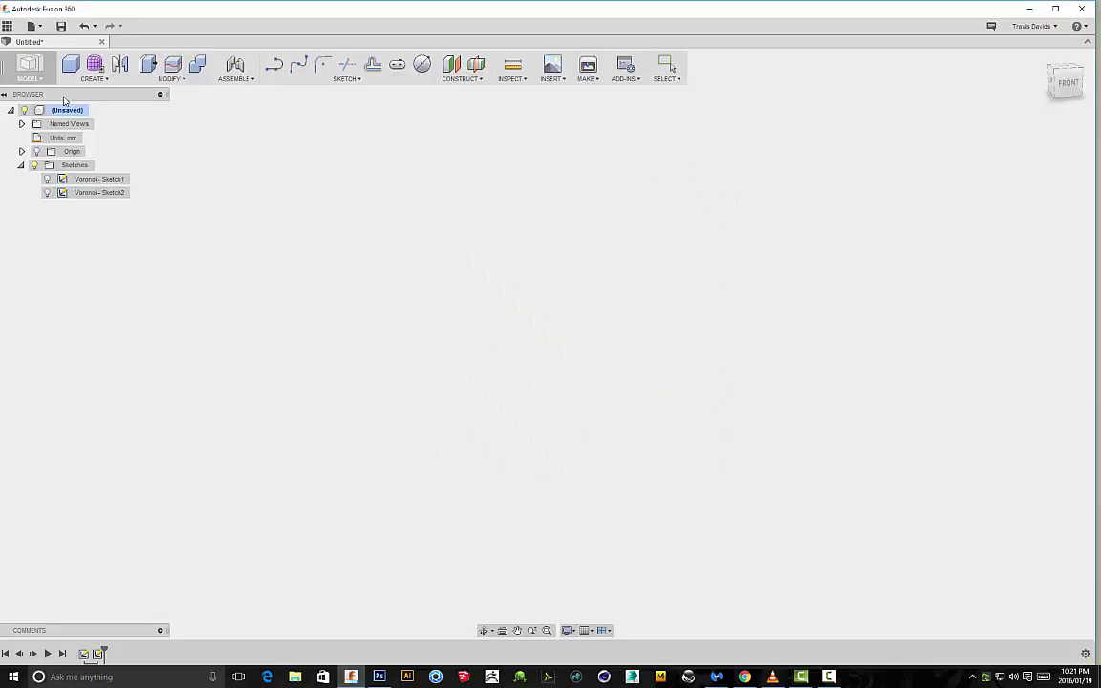
click(93, 76)
click(109, 367)
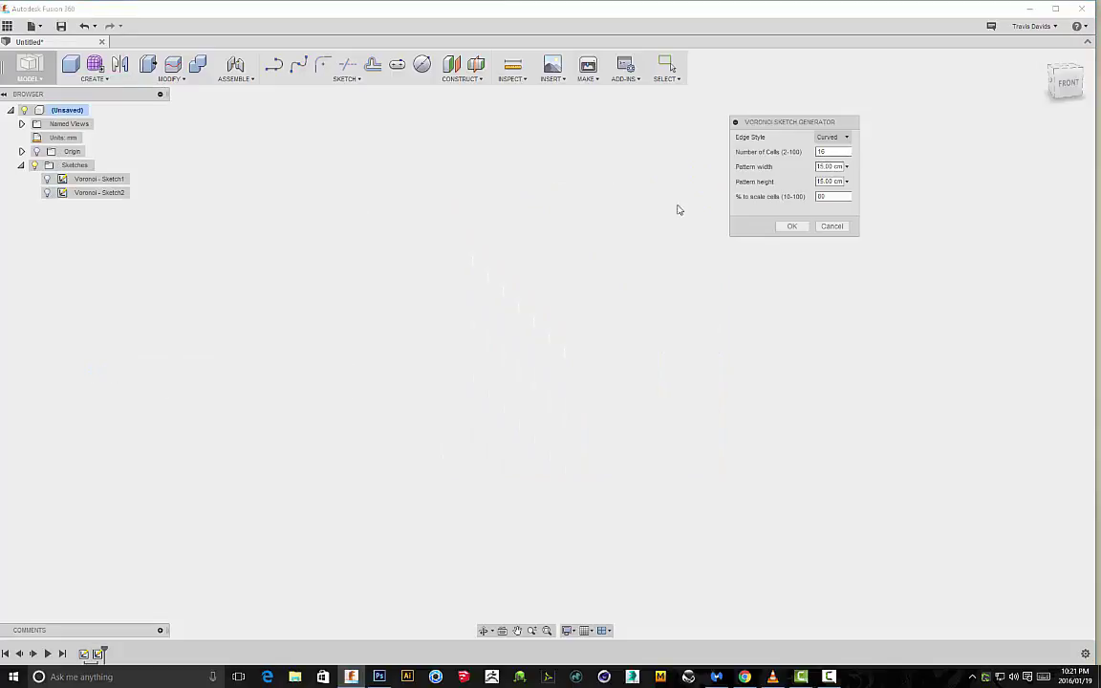
click(822, 138)
click(828, 158)
click(793, 227)
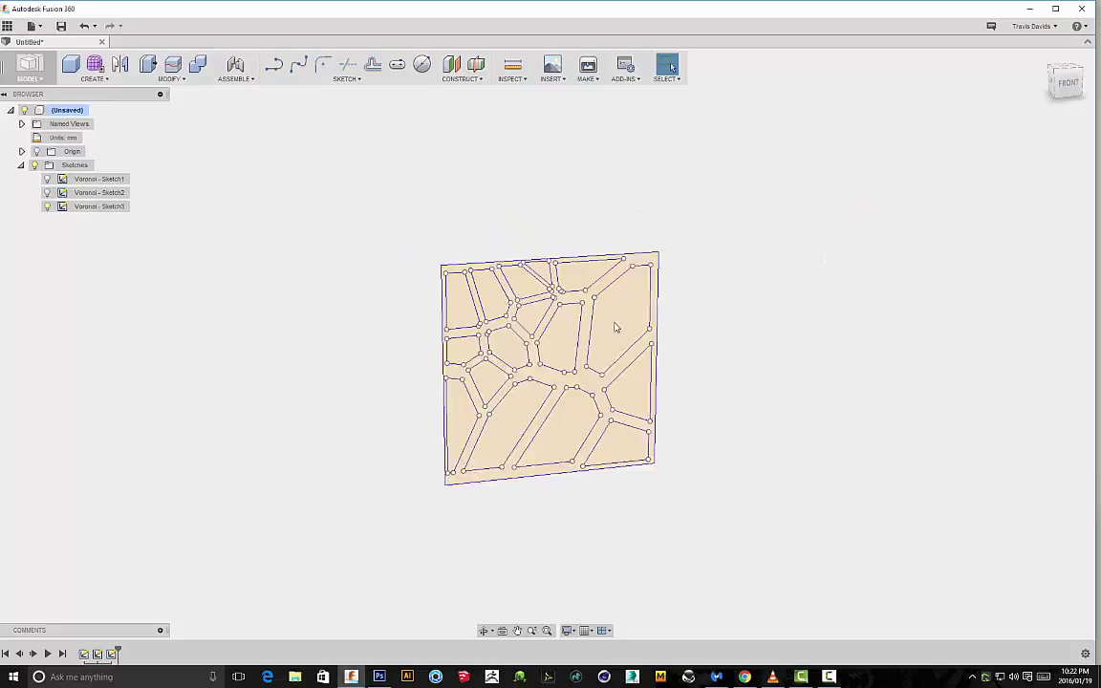
Examine the straight-edged cells and the borders between them in the third Voronoi sketch
scroll(416, 340, up, 3)
scroll(388, 349, down, 2)
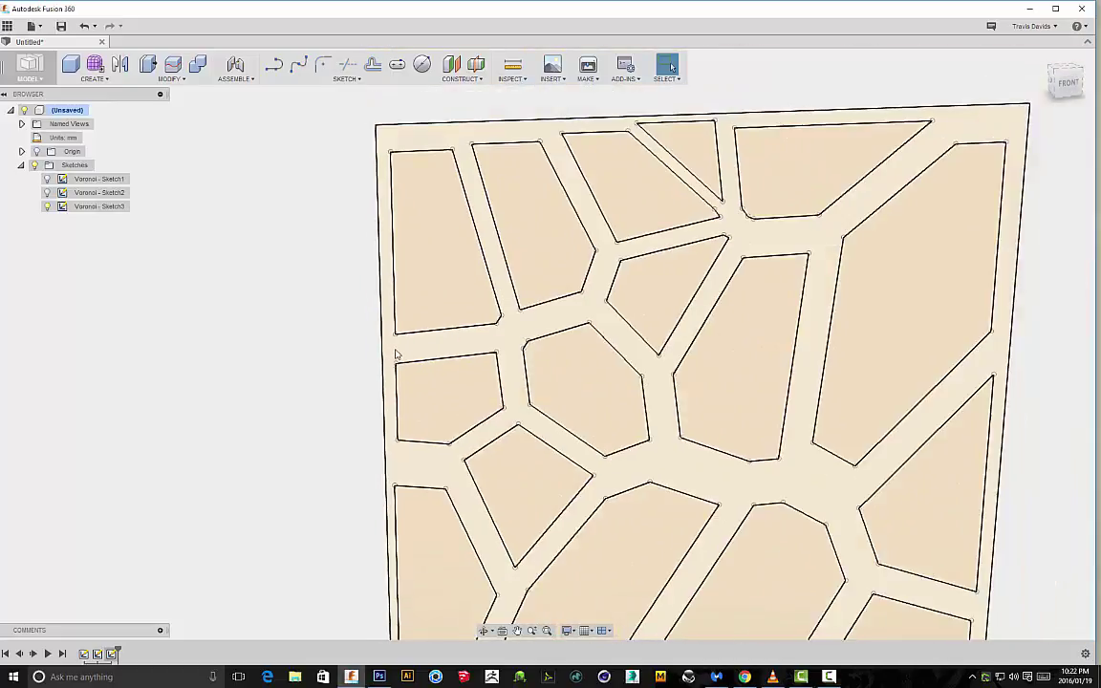
middle_drag(766, 308, 540, 297)
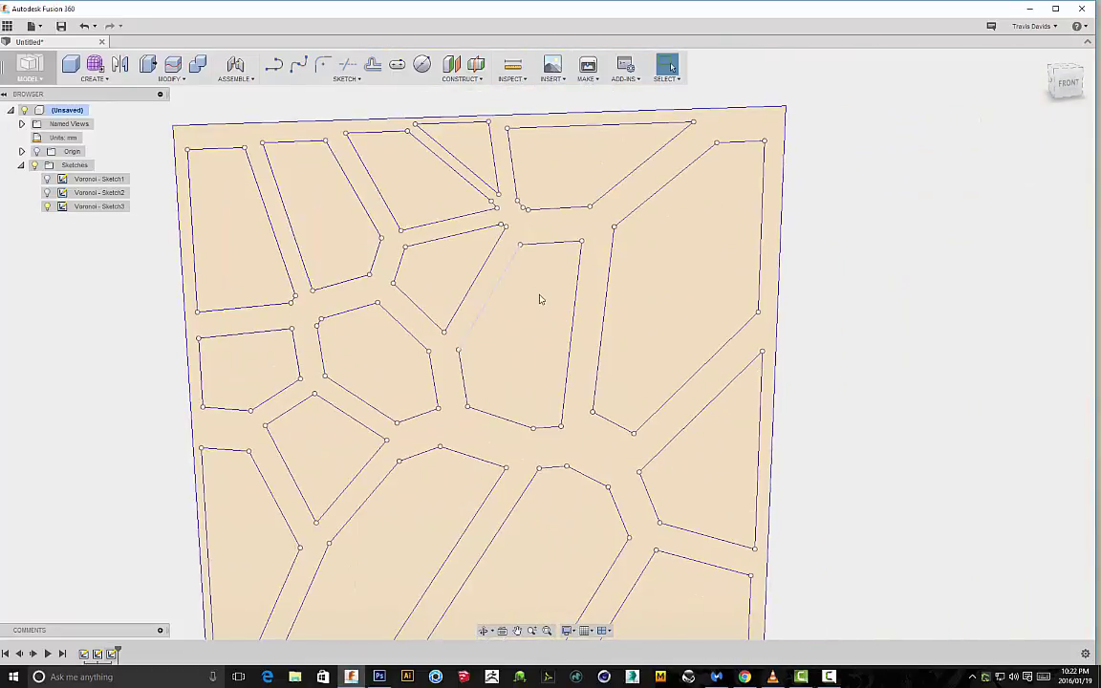
scroll(541, 297, down, 3)
shift+middle_drag(771, 310, 718, 303)
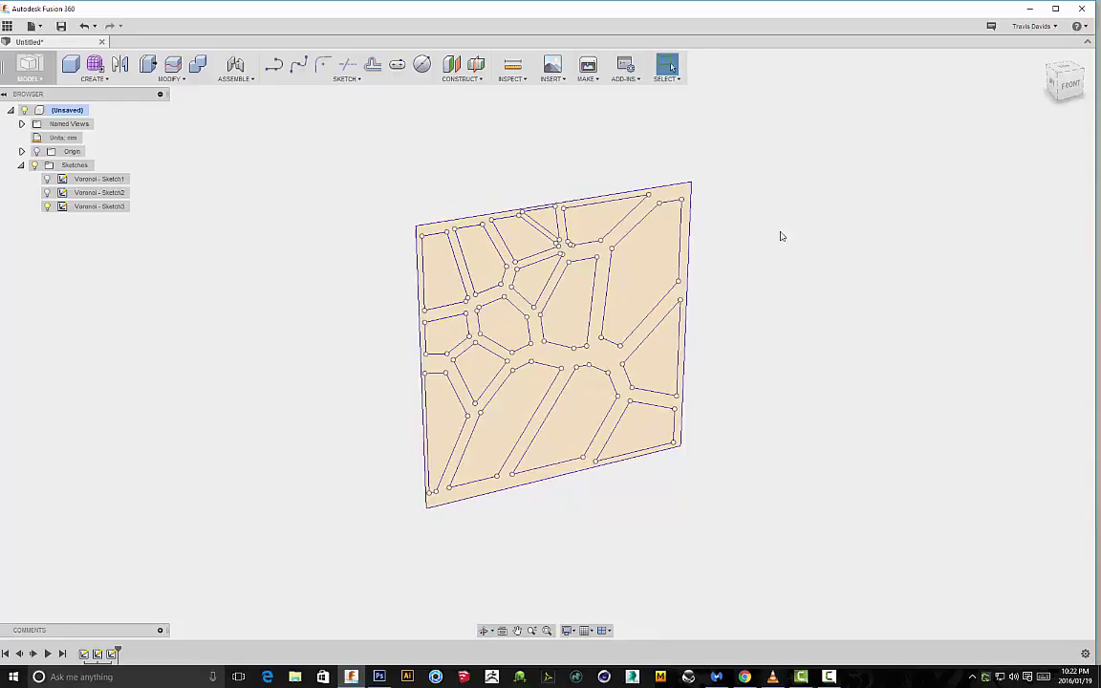
shift+middle_drag(781, 236, 828, 350)
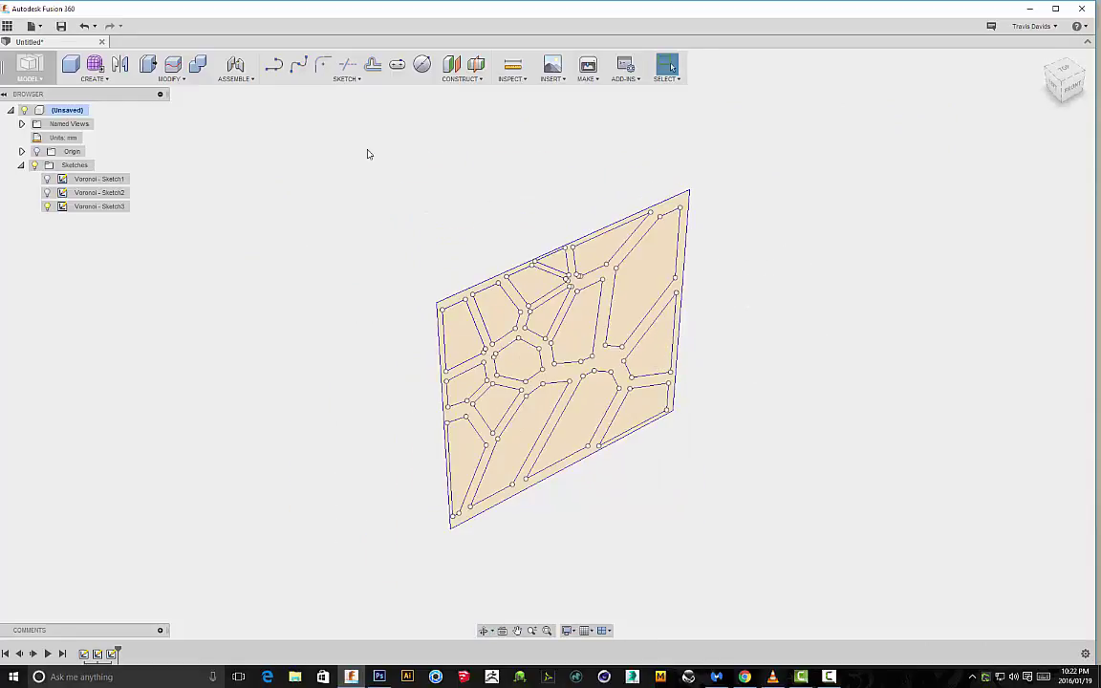
Extrude the border profile around the cells of the third Voronoi sketch by -5 mm as a new body
shift+middle_drag(669, 296, 814, 384)
click(576, 361)
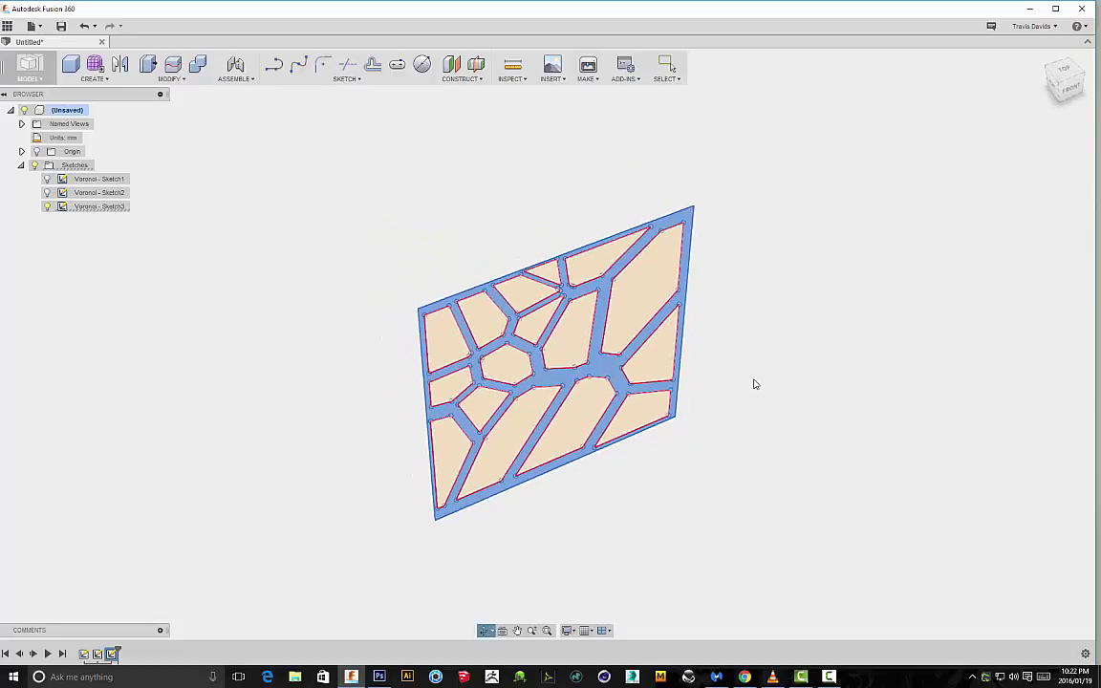
right_click(736, 352)
click(719, 403)
shift+middle_drag(585, 382, 626, 395)
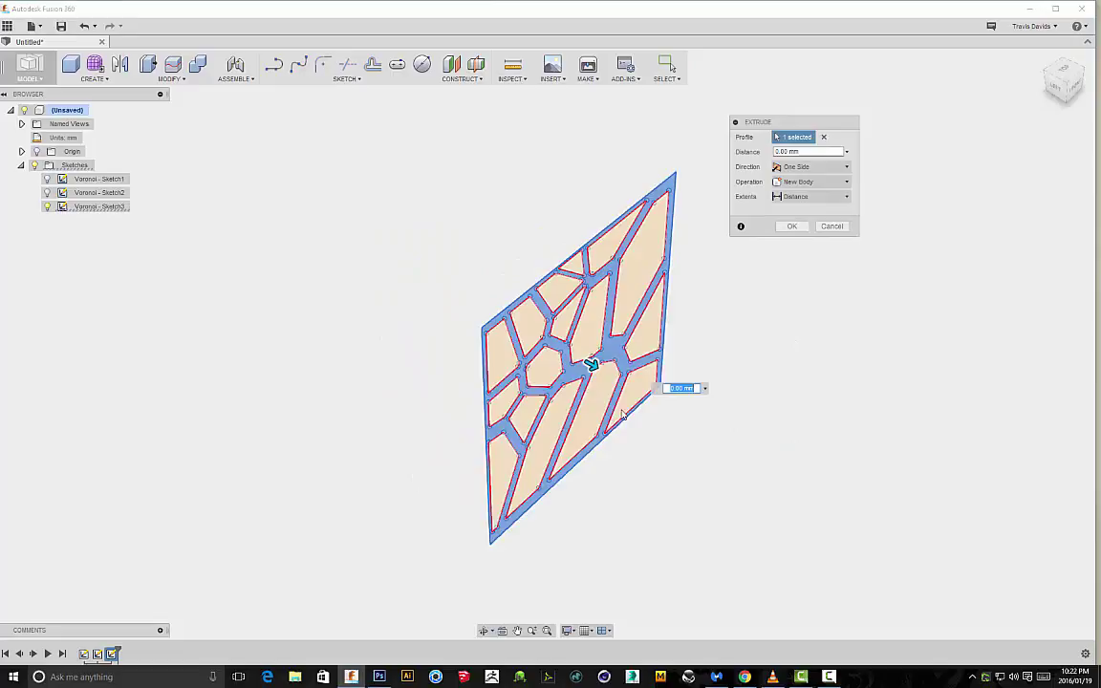
scroll(626, 395, up, 5)
drag(554, 315, 539, 309)
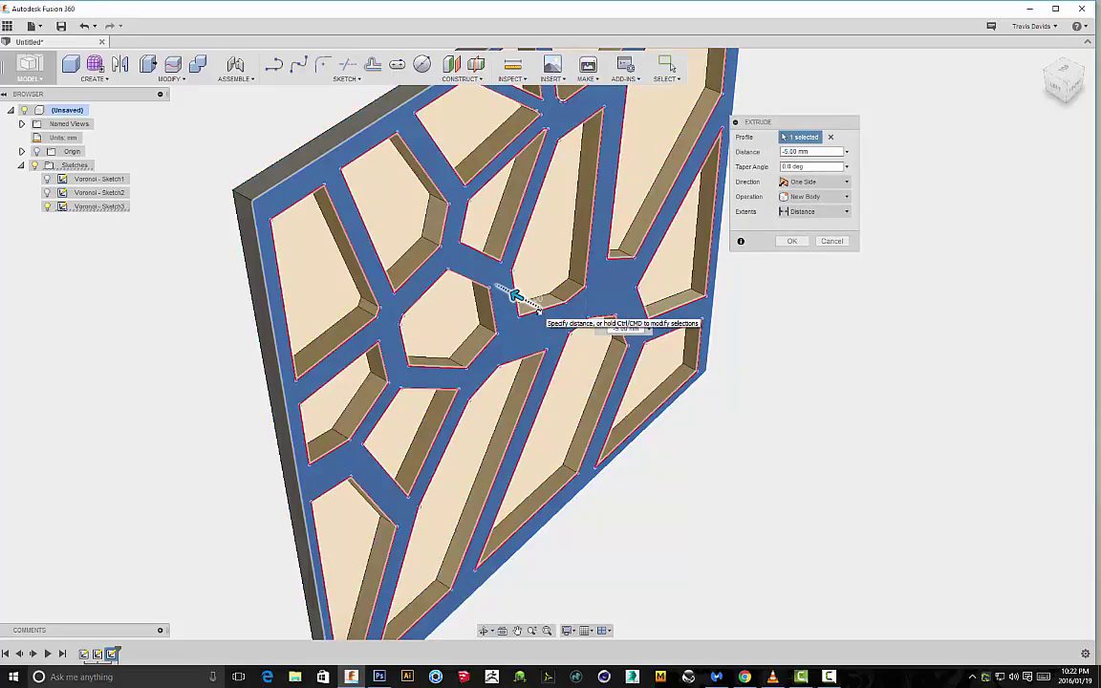
click(796, 243)
scroll(788, 258, down, 5)
mouse_move(789, 258)
shift+middle_down()
mouse_move(786, 208)
mouse_move(686, 262)
mouse_move(928, 314)
mouse_move(809, 281)
mouse_move(702, 278)
mouse_move(665, 310)
mouse_move(733, 244)
mouse_move(489, 204)
shift+middle_up()
Undo the extrusion of the Voronoi border profile
key(ctrl+z)
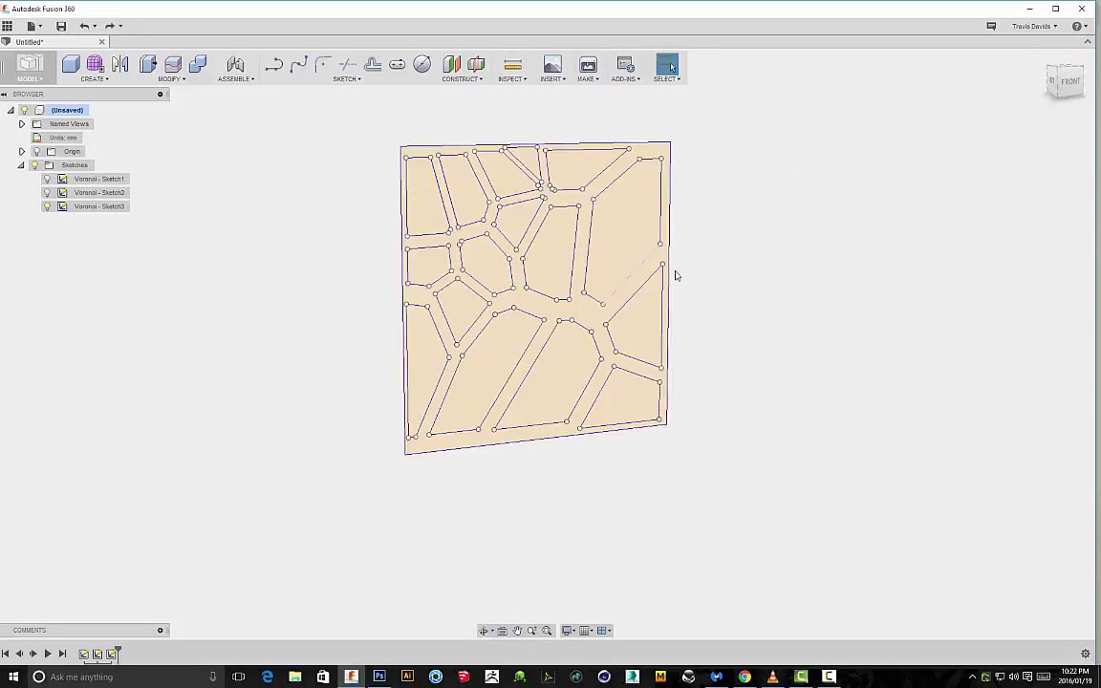
shift+middle_drag(675, 275, 671, 67)
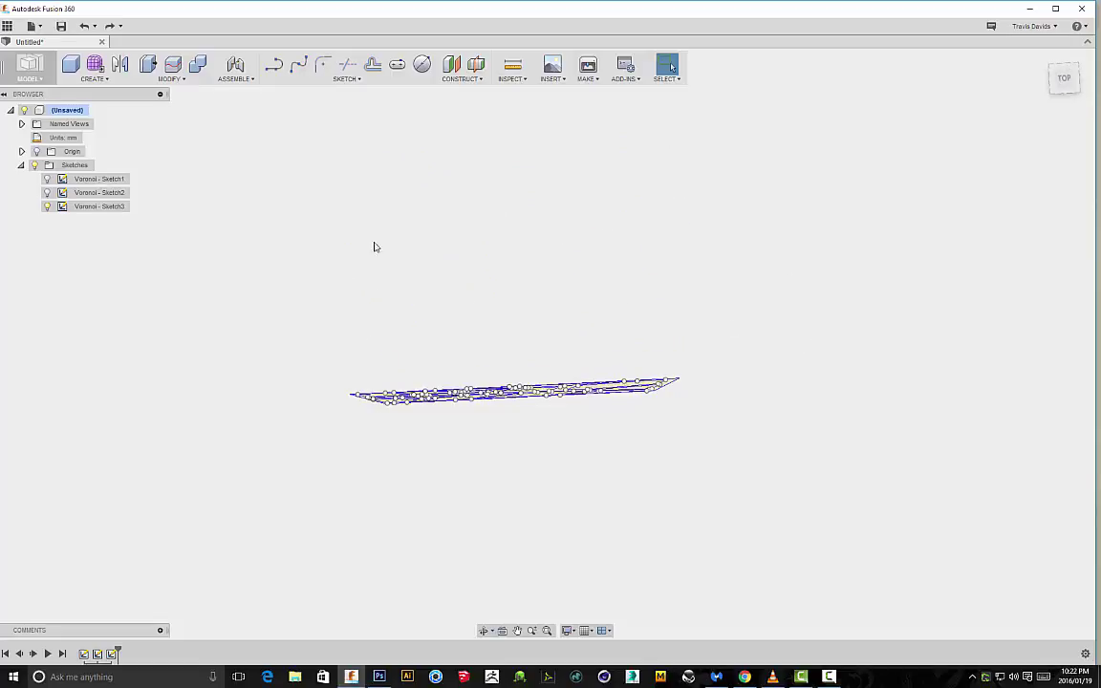
shift+middle_drag(809, 289, 571, 295)
scroll(590, 317, up, 6)
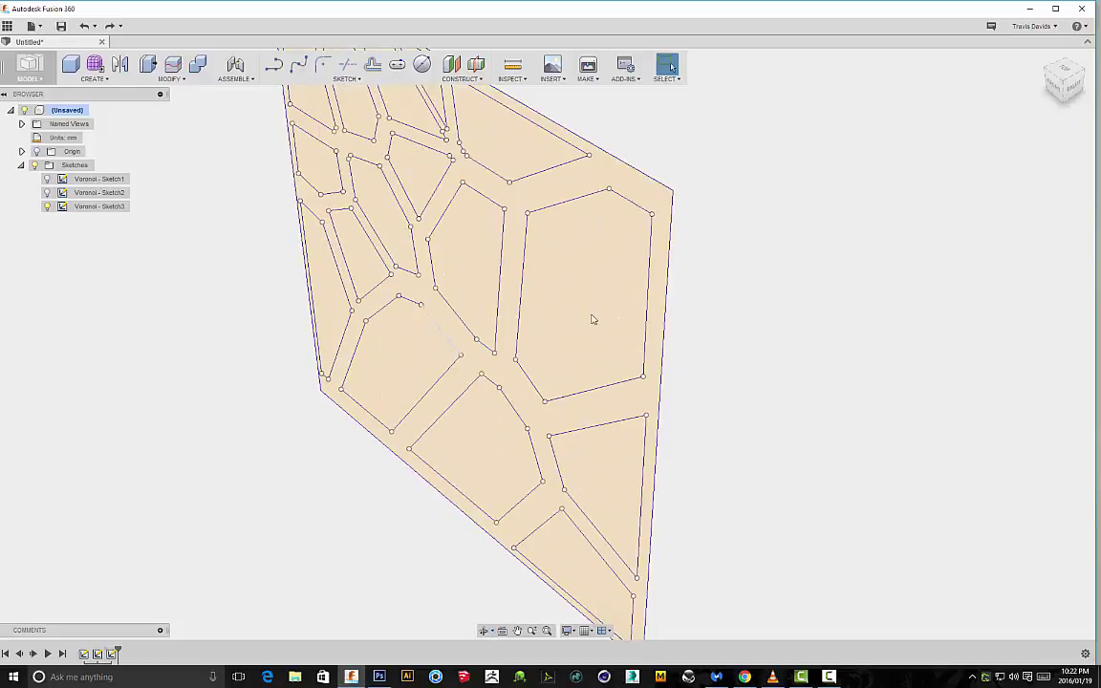
scroll(525, 399, down, 5)
shift+middle_drag(572, 392, 348, 46)
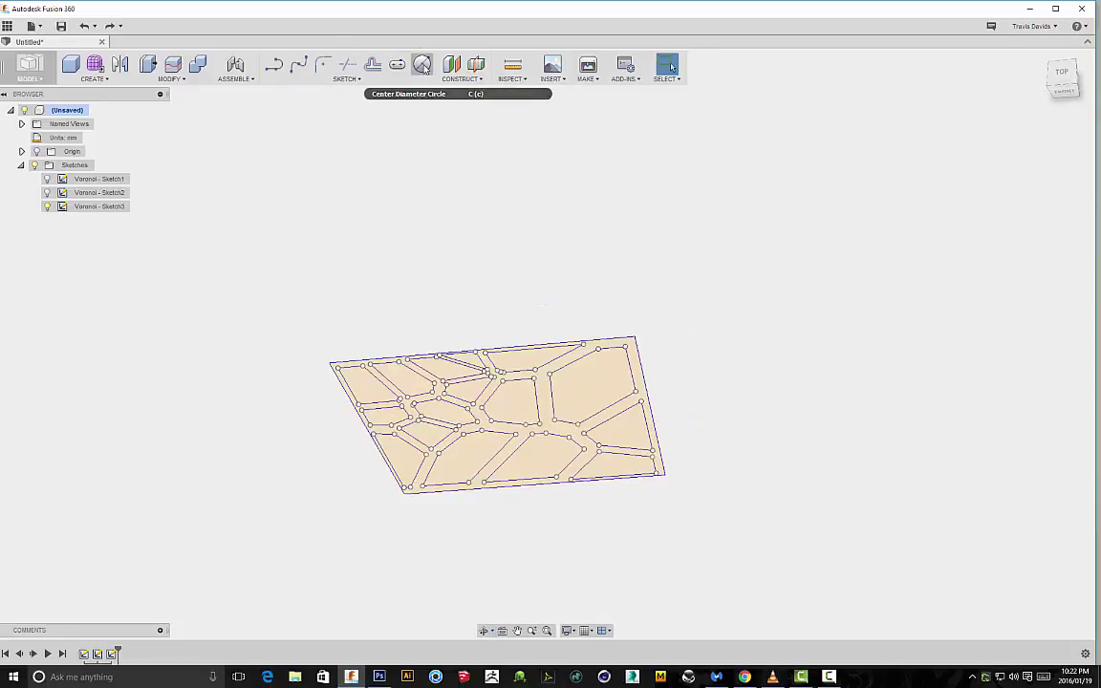
Sketch a circle about 160 mm in diameter on the horizontal plane, behind the upright Voronoi sketch
click(377, 83)
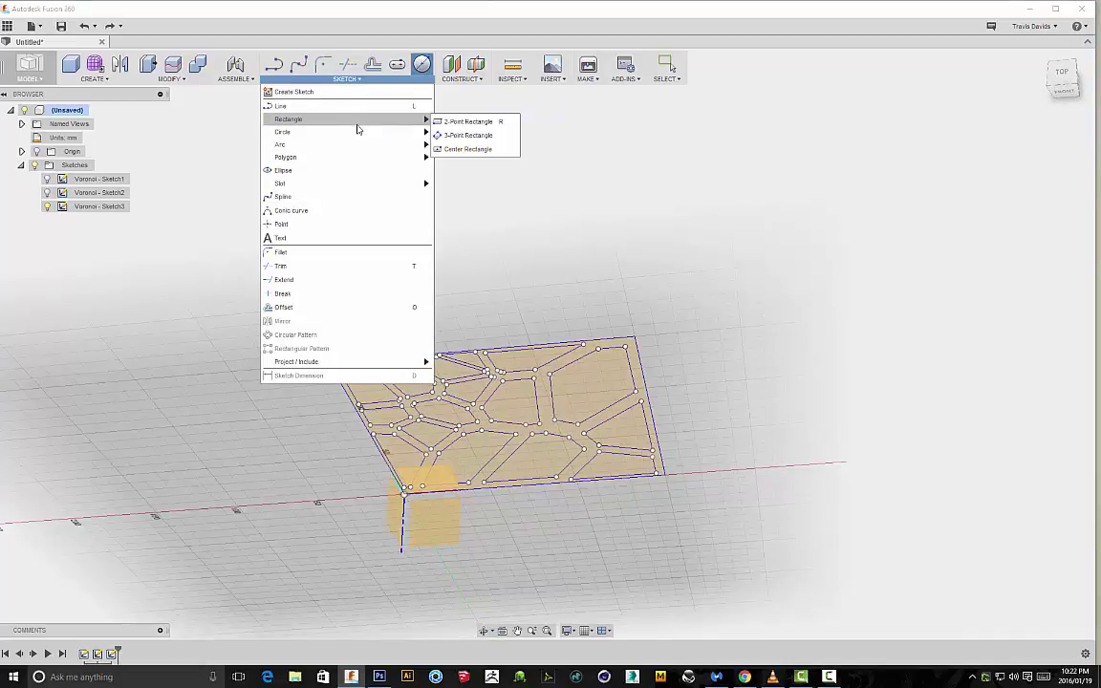
click(475, 134)
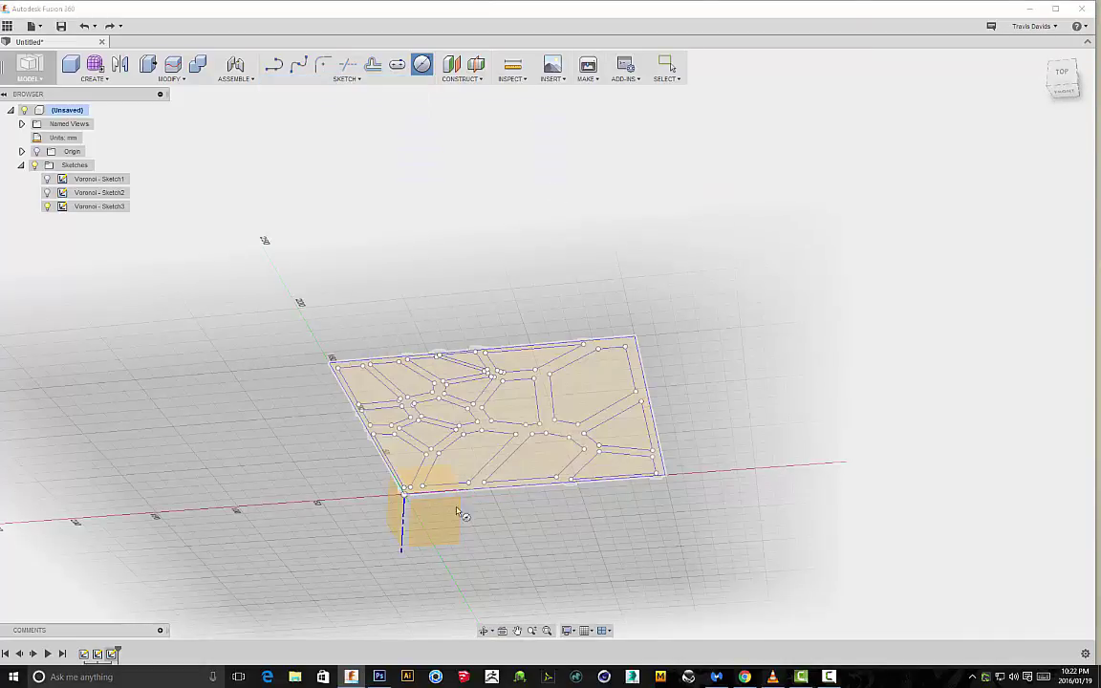
click(435, 540)
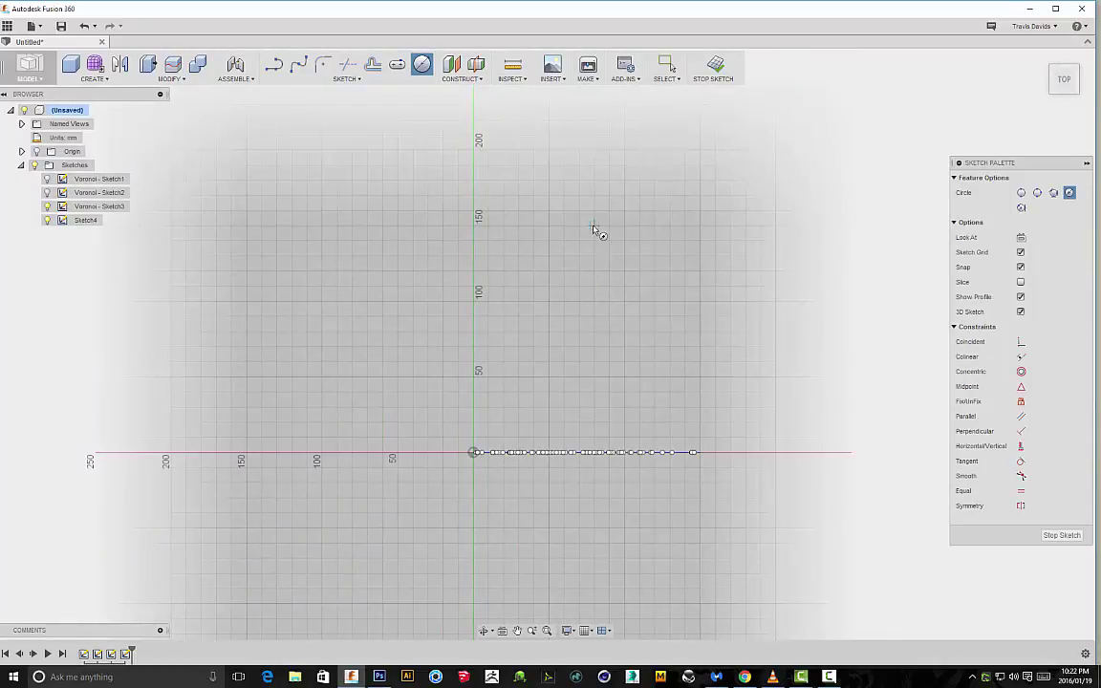
click(716, 228)
click(801, 290)
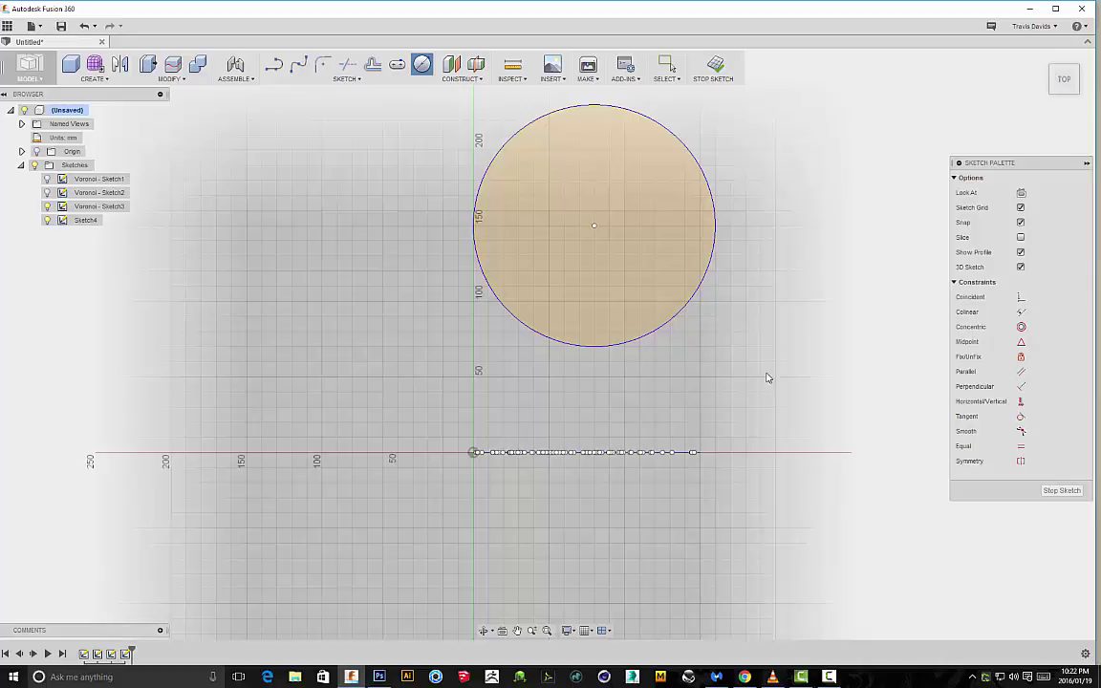
Switch to the Patch workspace and extrude the circle's edge upward 140 mm as a new surface body
scroll(726, 387, down, 2)
mouse_move(705, 393)
shift+middle_down()
mouse_move(702, 324)
mouse_move(686, 348)
mouse_move(616, 263)
shift+middle_up()
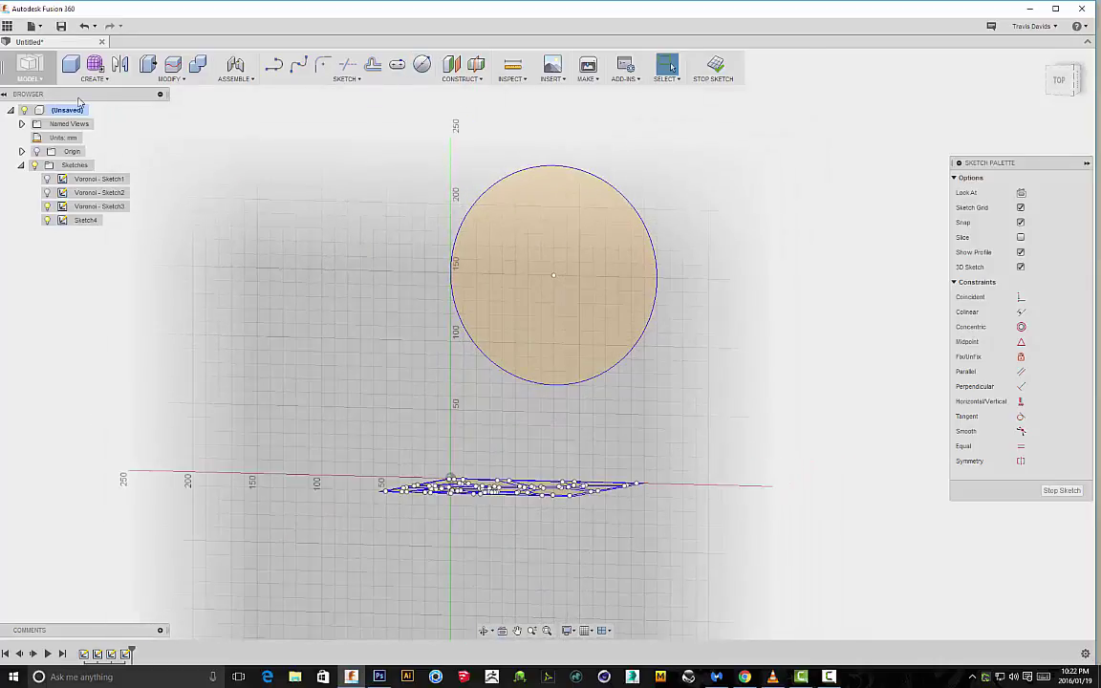
click(101, 80)
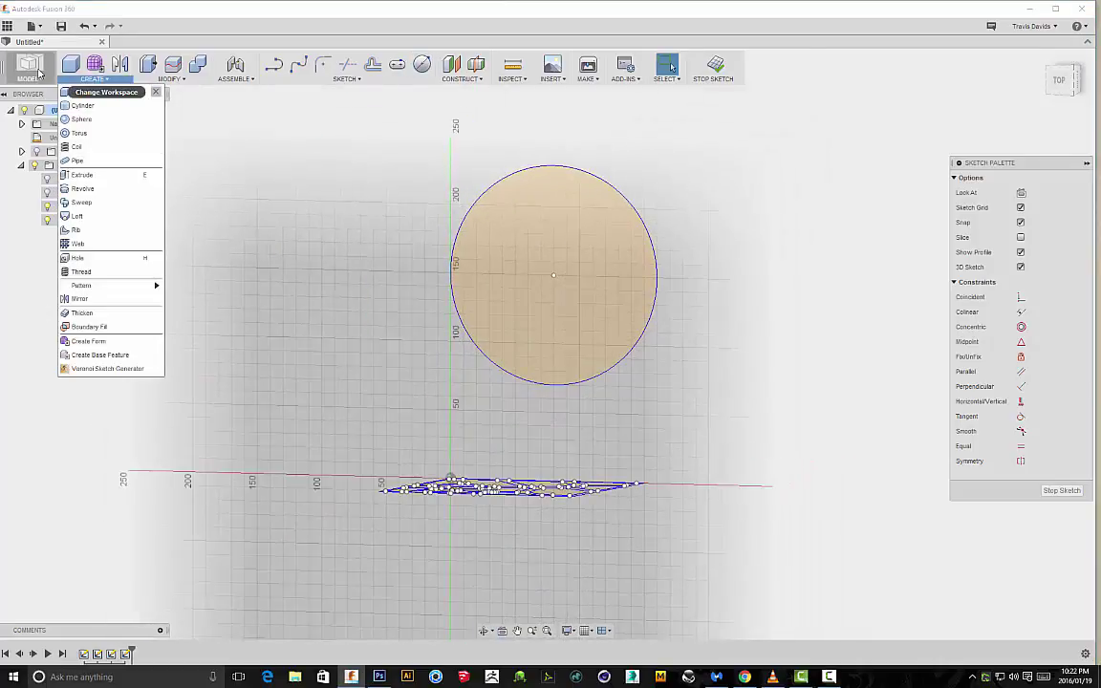
click(43, 77)
click(45, 118)
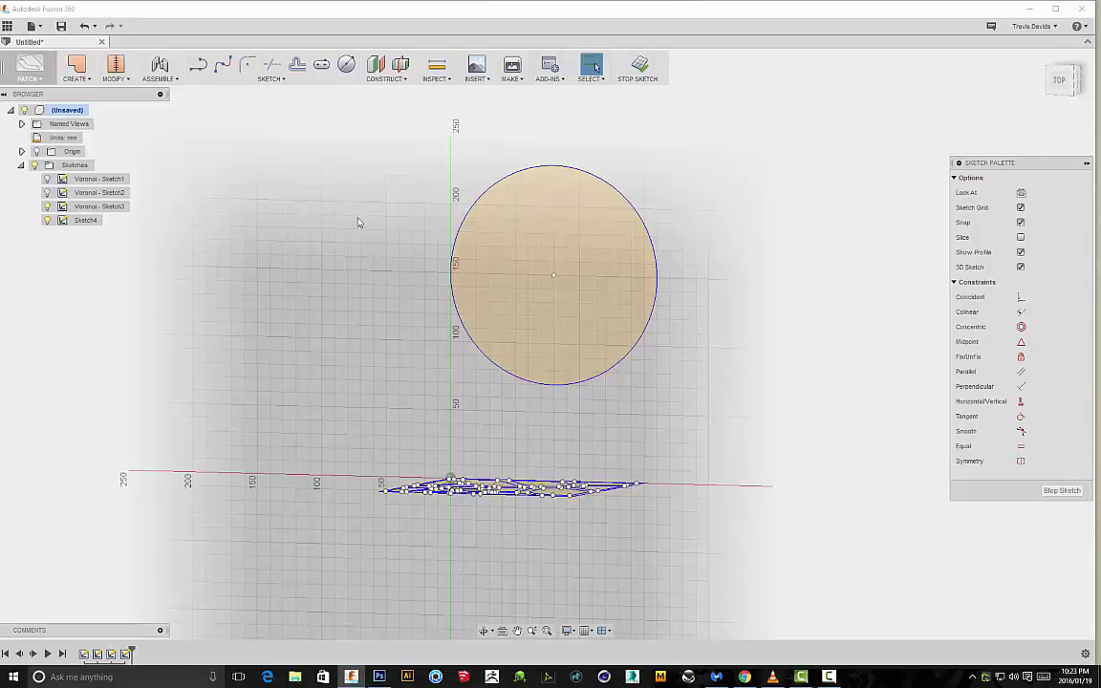
click(84, 80)
click(81, 92)
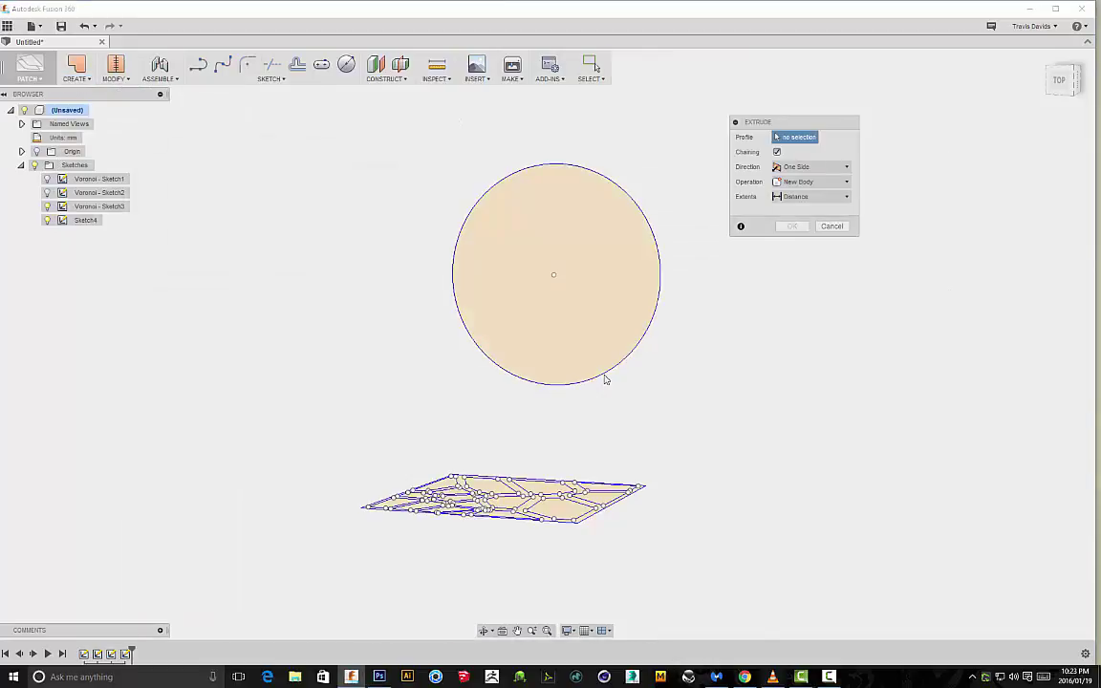
click(601, 376)
shift+middle_drag(651, 303, 666, 346)
drag(606, 363, 683, 197)
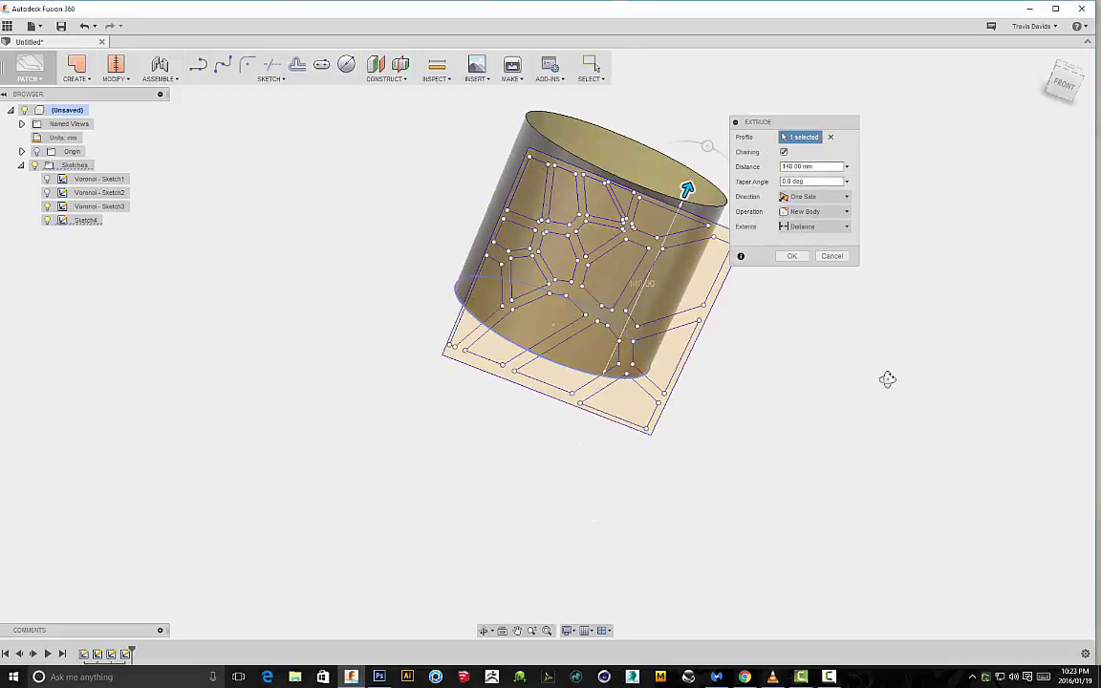
shift+middle_drag(884, 376, 848, 369)
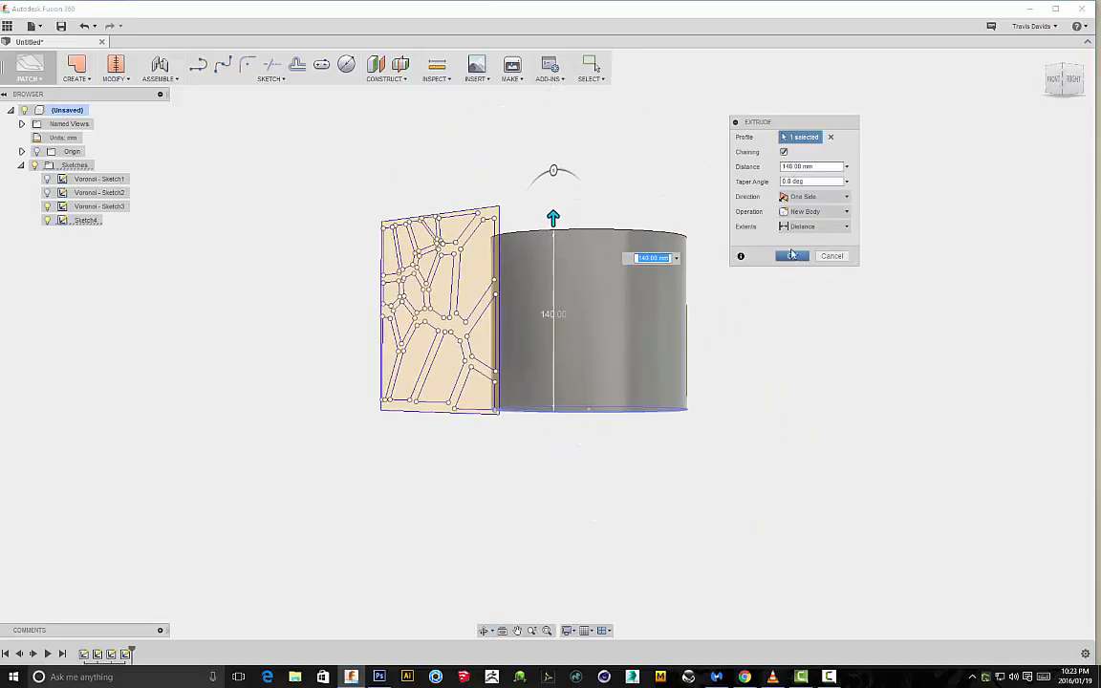
click(791, 256)
Thicken the cylindrical surface by 1 mm on one side as a new body
shift+middle_drag(774, 314, 418, 198)
click(79, 86)
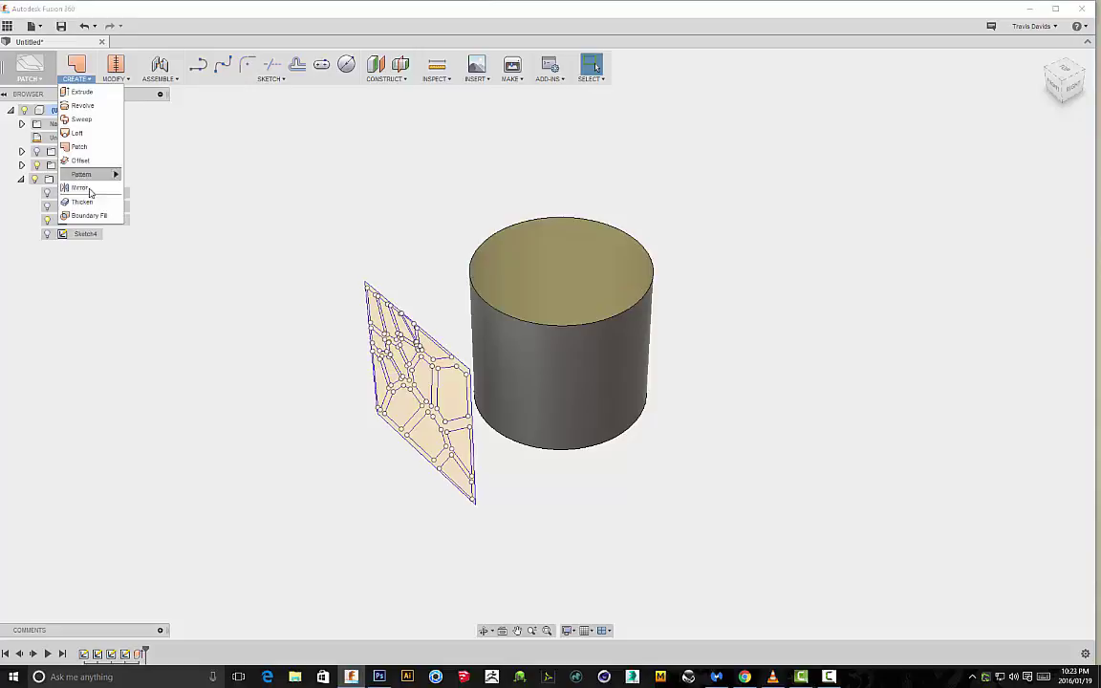
click(72, 179)
click(546, 344)
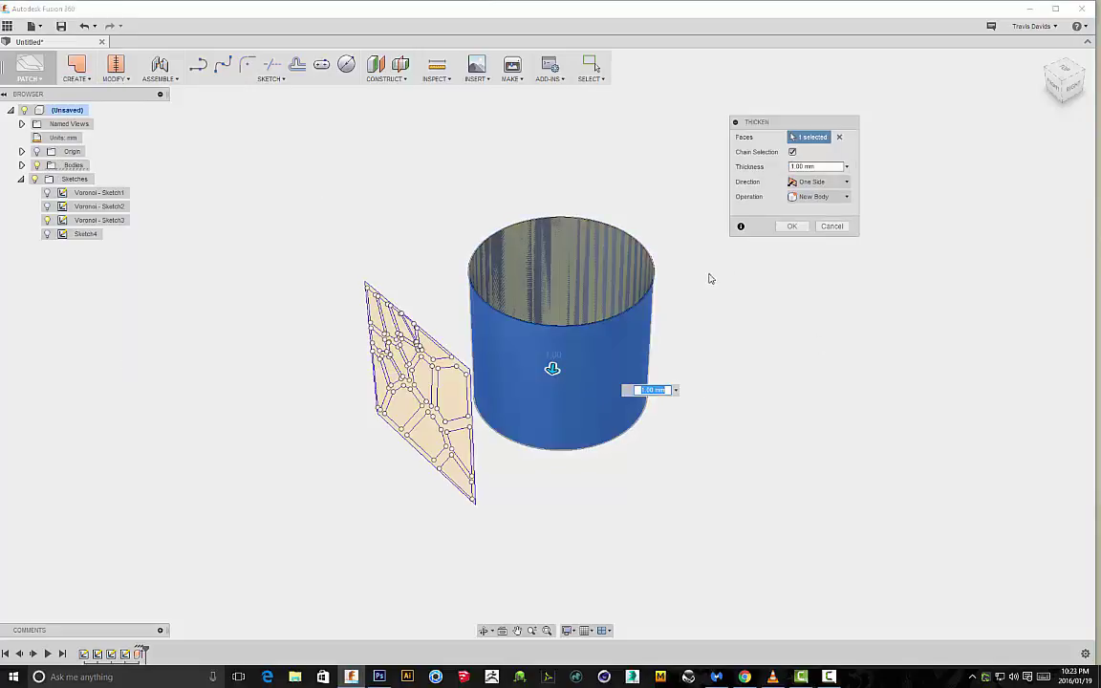
click(790, 226)
Move the thickened cylinder by -5.247 mm in Y and -4.939 mm in Z to centre it behind the Voronoi sketch
mouse_move(764, 394)
shift+middle_down()
mouse_move(799, 347)
mouse_move(831, 356)
mouse_move(530, 343)
shift+middle_up()
shift+middle_drag(664, 397, 616, 309)
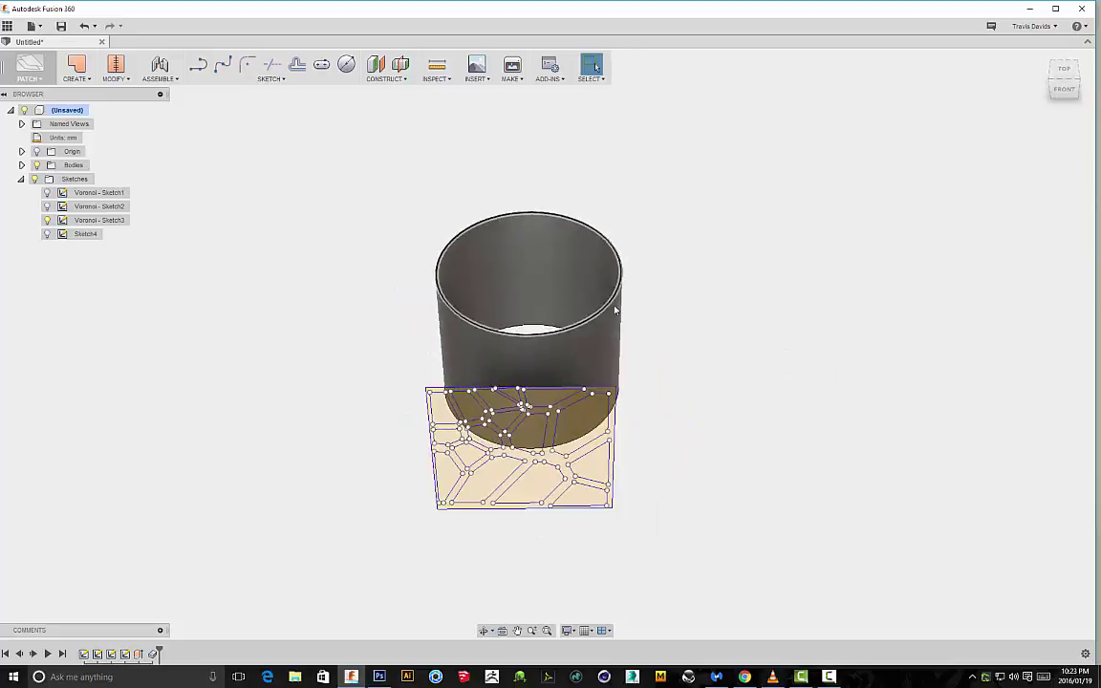
click(1064, 90)
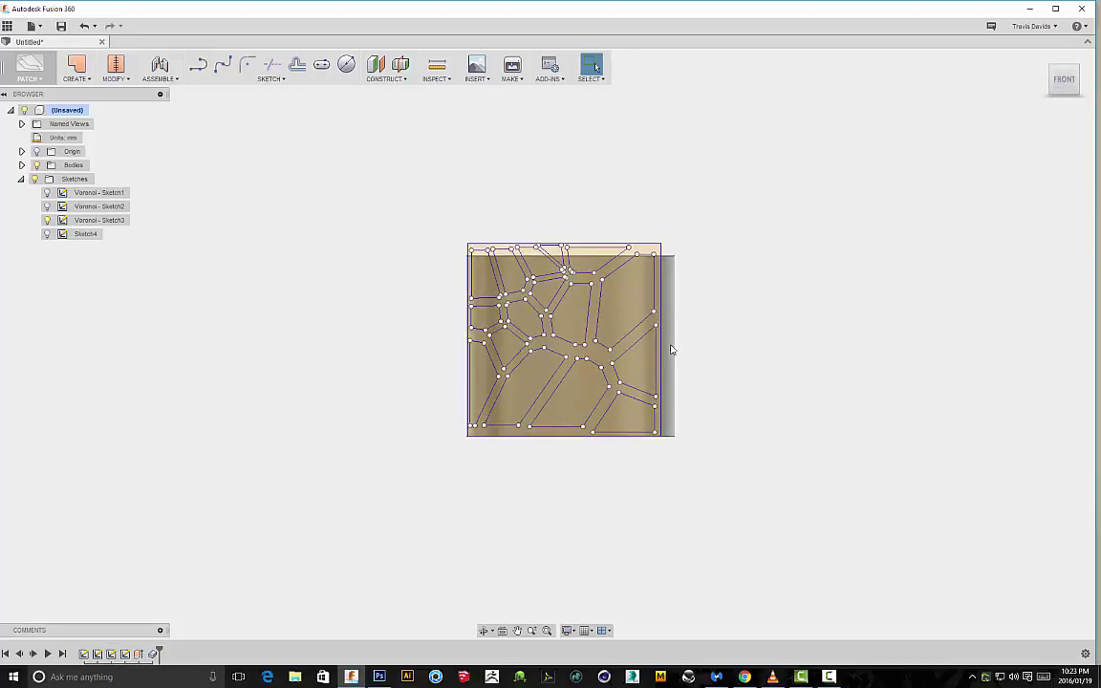
click(673, 338)
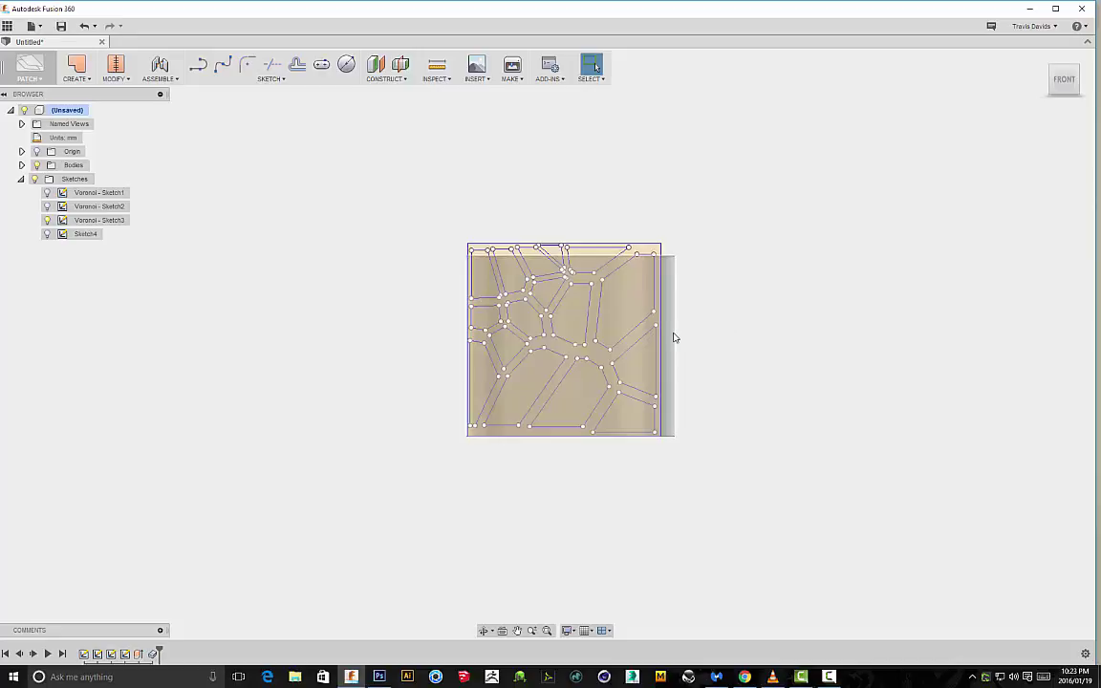
key(m)
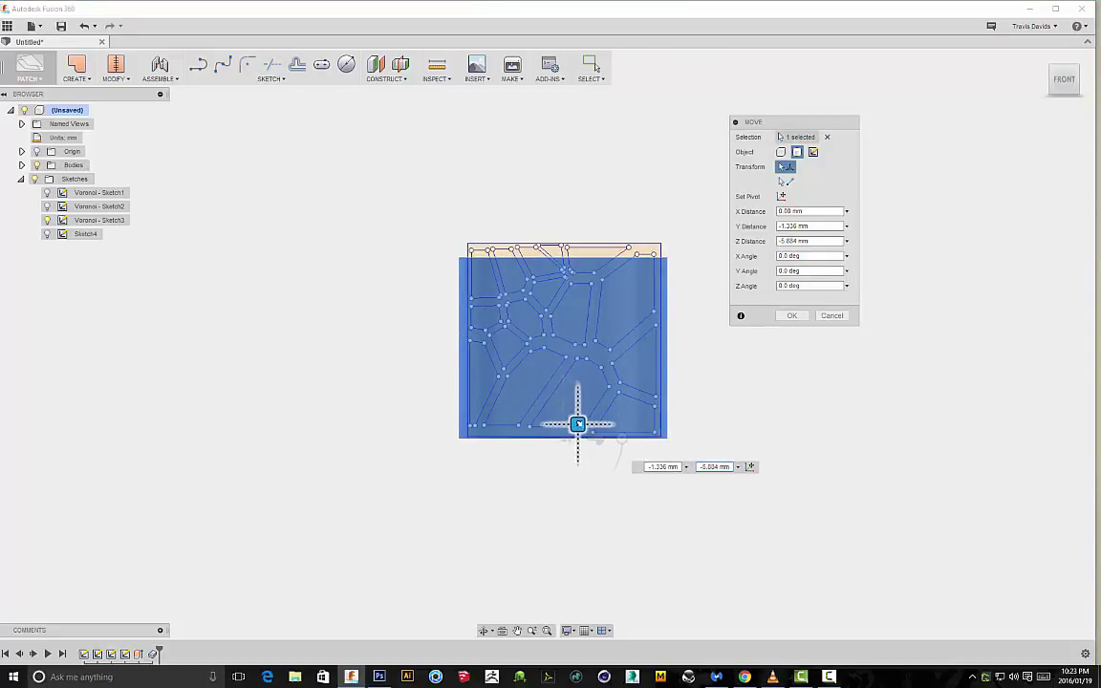
scroll(581, 427, up, 4)
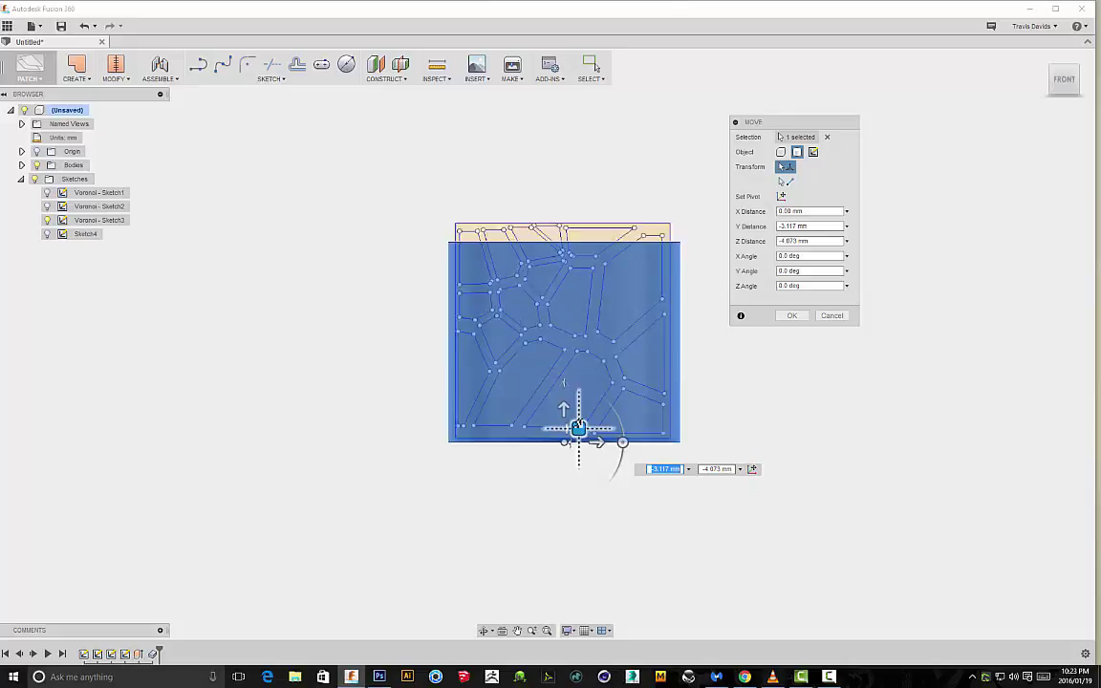
drag(568, 445, 560, 451)
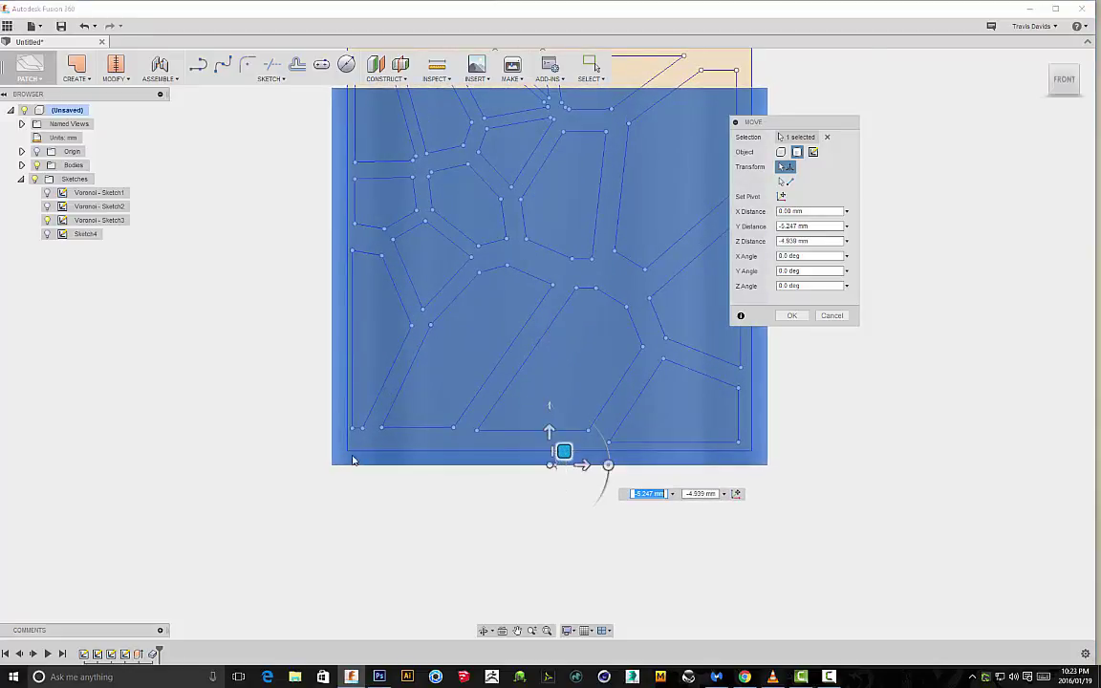
scroll(359, 459, up, 3)
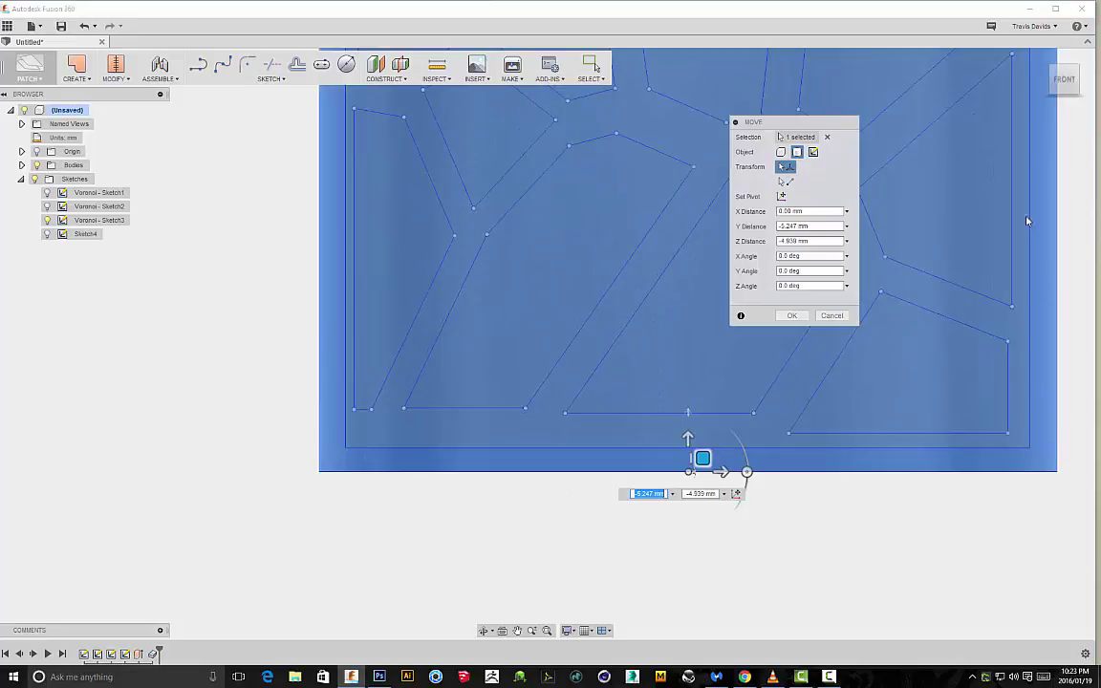
scroll(361, 161, down, 3)
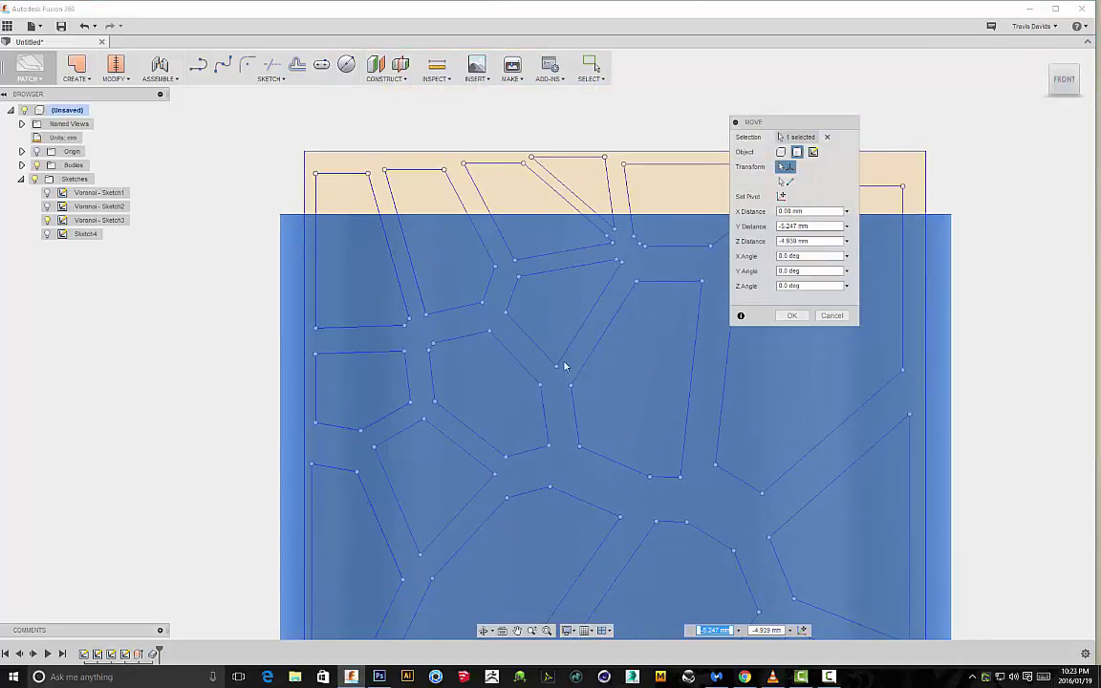
scroll(476, 358, down, 3)
shift+middle_drag(819, 443, 704, 459)
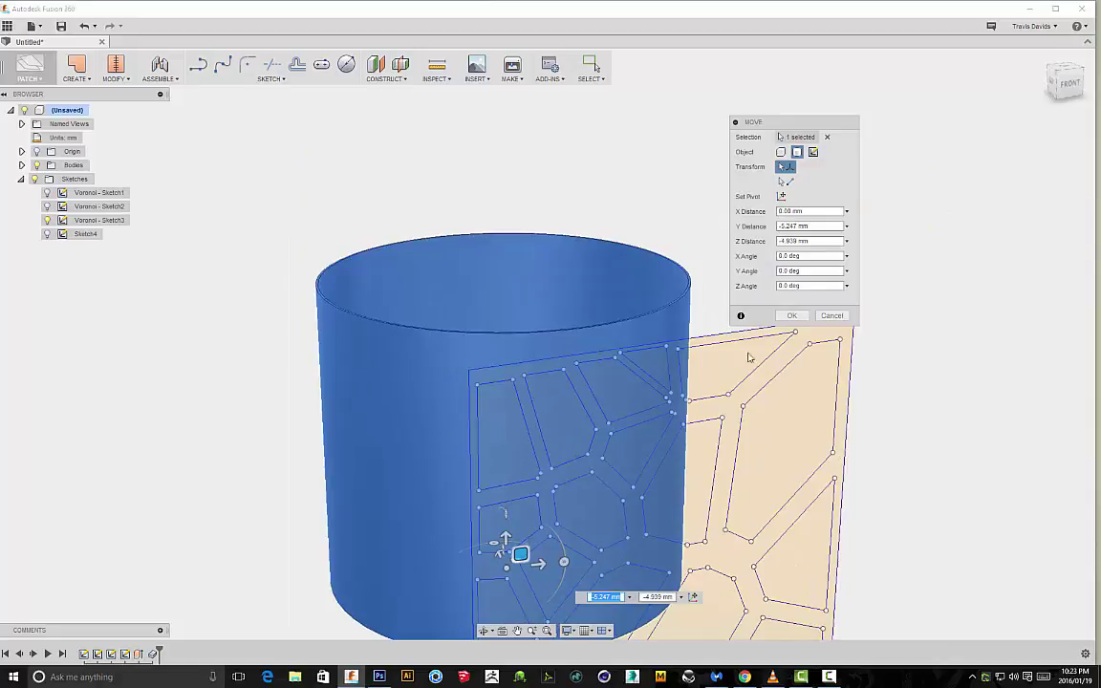
scroll(619, 291, down, 1)
middle_drag(735, 370, 644, 237)
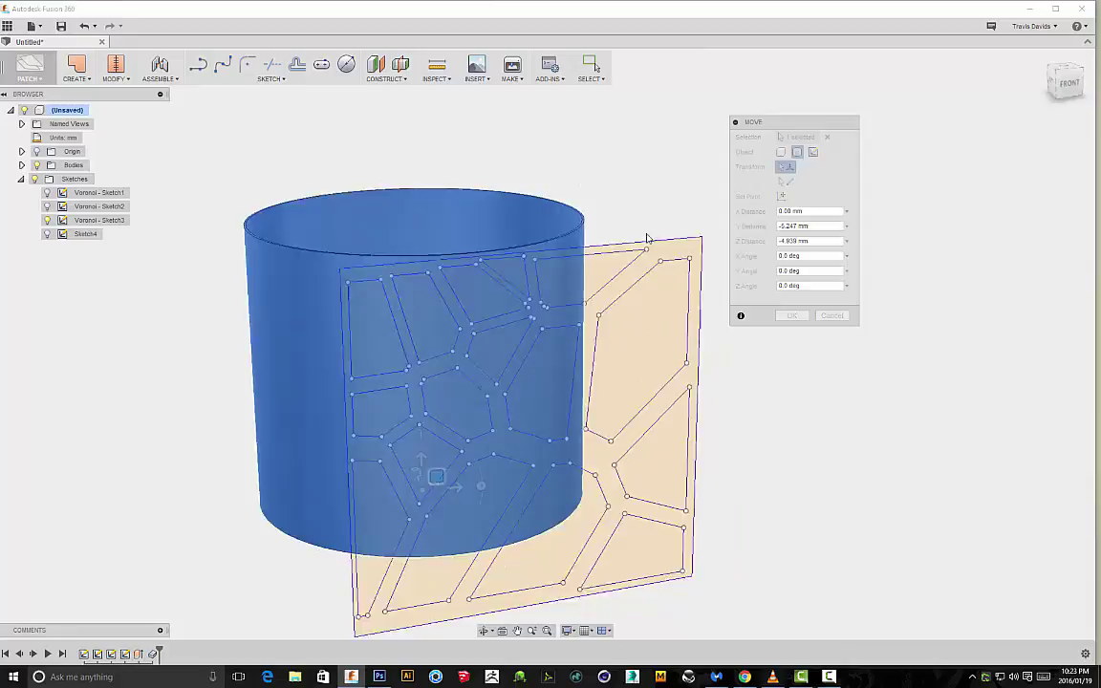
click(779, 316)
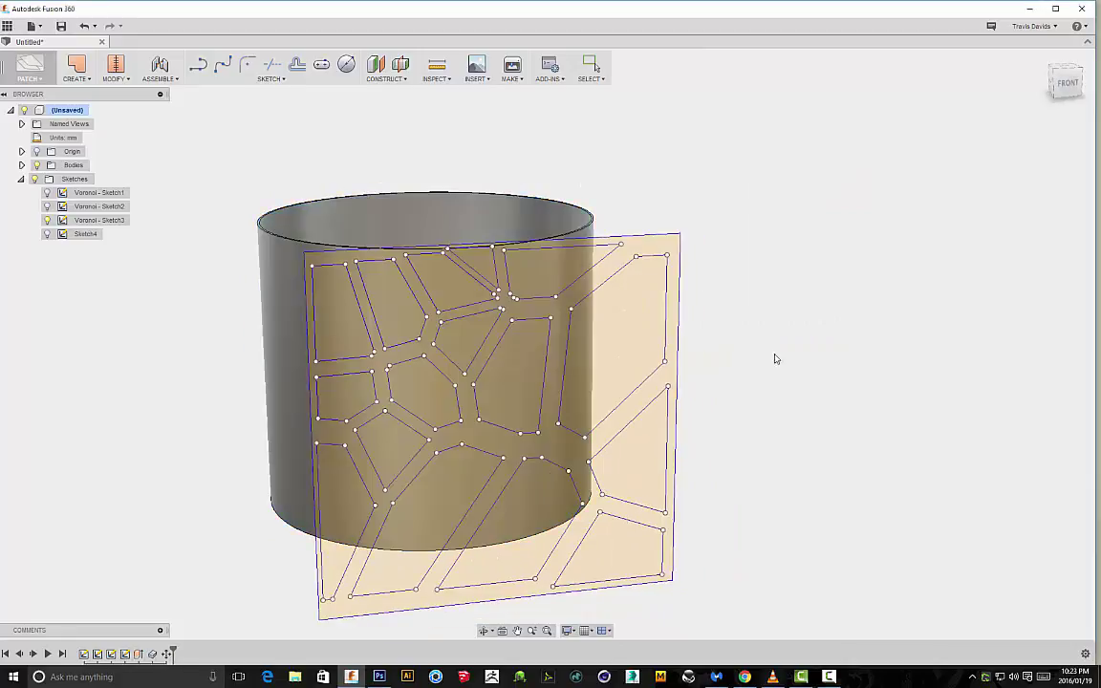
Offset the cylinder's top rim face upward by 20 mm so the wall extends past the Voronoi sketch
click(1075, 83)
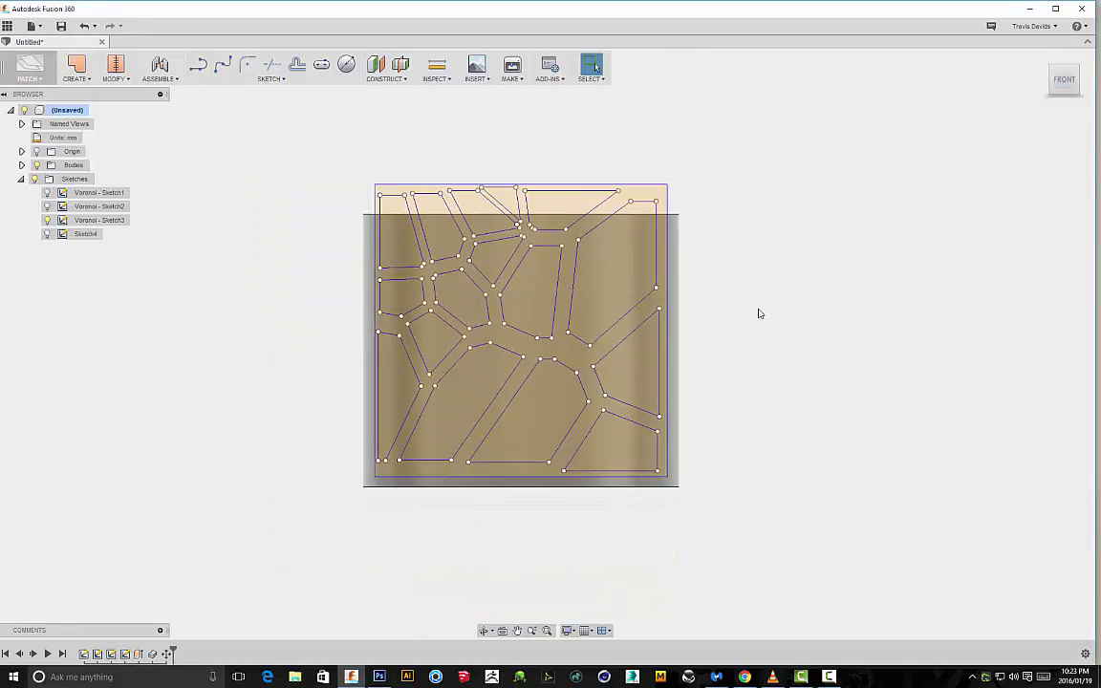
shift+middle_drag(760, 313, 560, 322)
scroll(554, 325, up, 8)
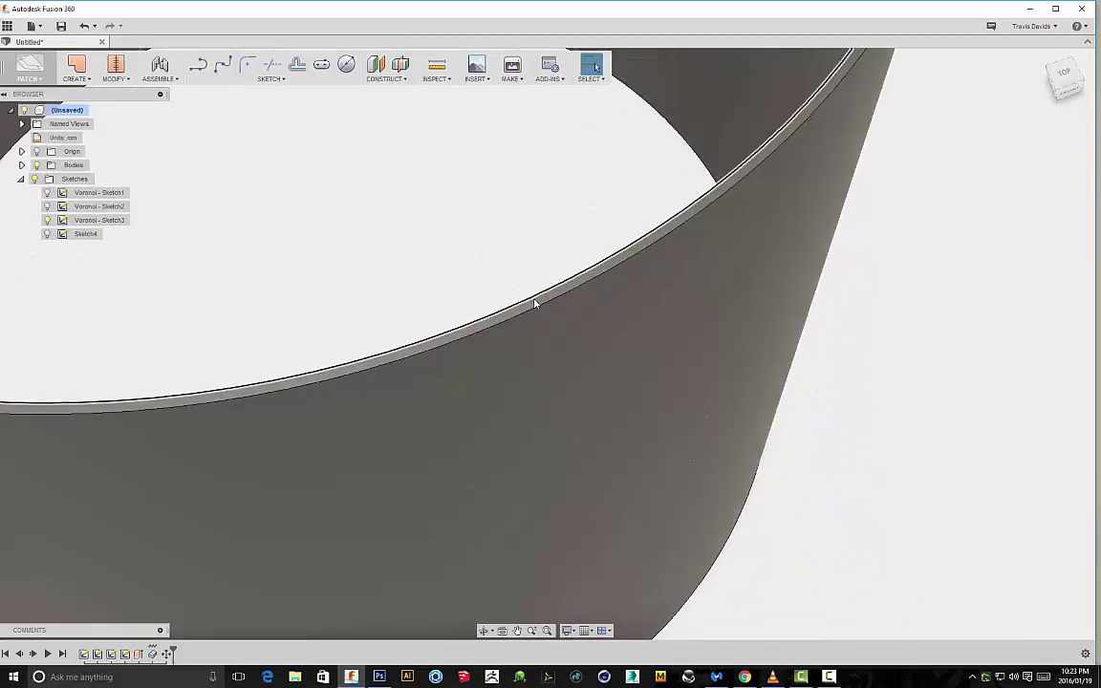
click(536, 305)
scroll(594, 335, down, 8)
shift+middle_drag(865, 447, 939, 364)
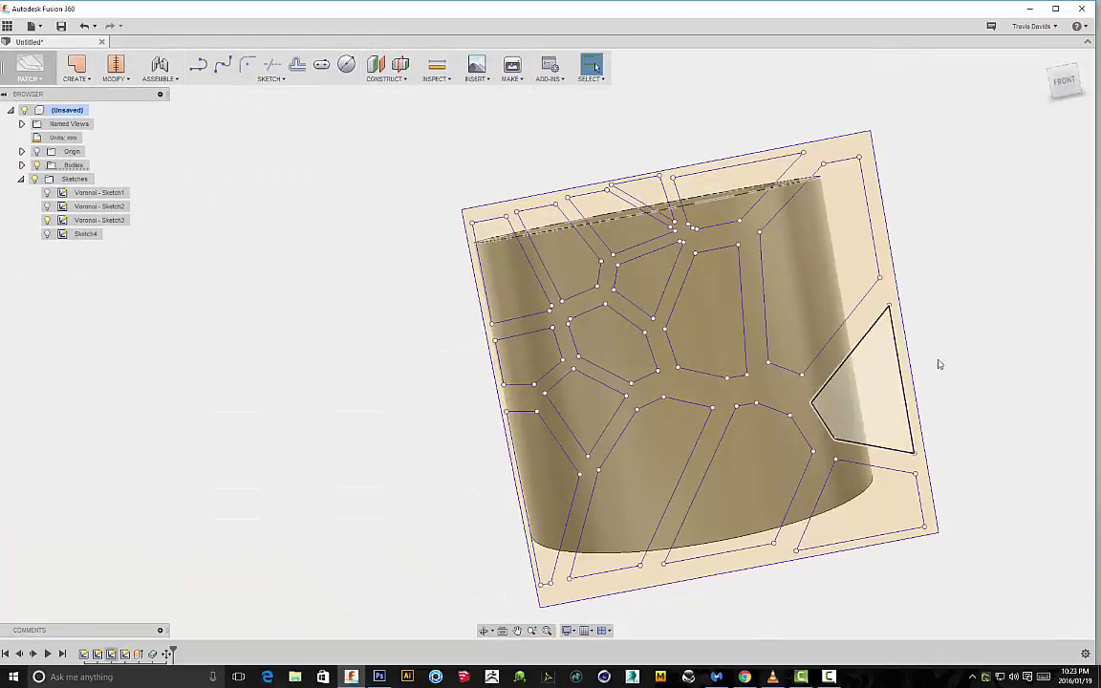
right_click(1000, 259)
click(1056, 245)
scroll(860, 257, down, 1)
middle_drag(860, 258, 740, 324)
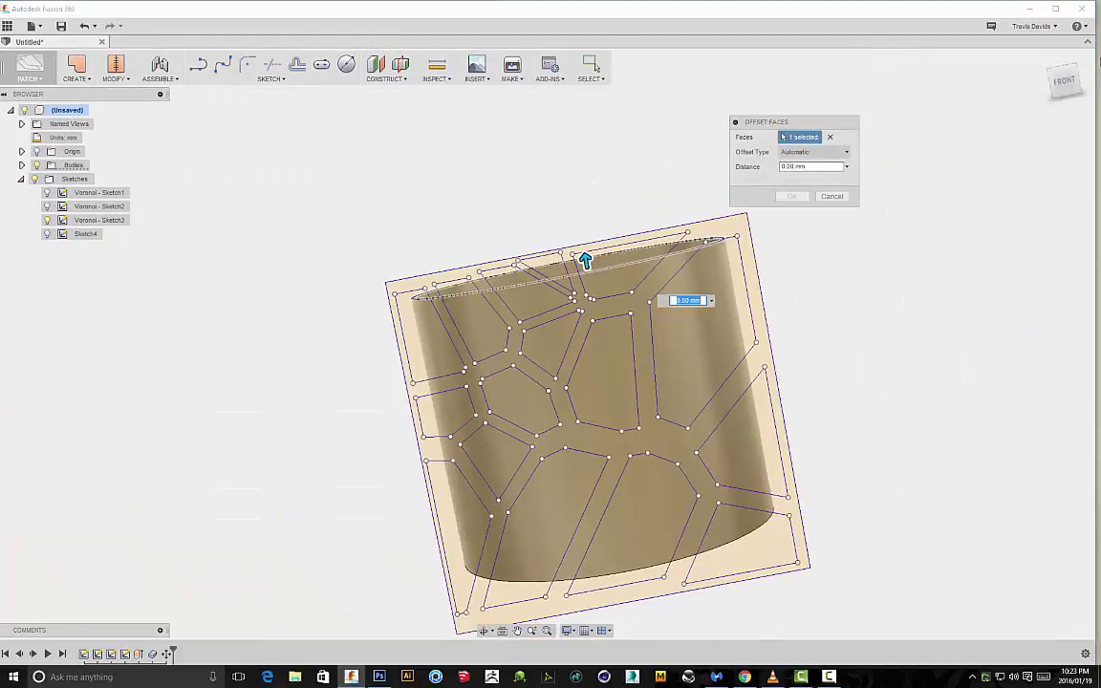
click(1062, 86)
drag(600, 258, 599, 240)
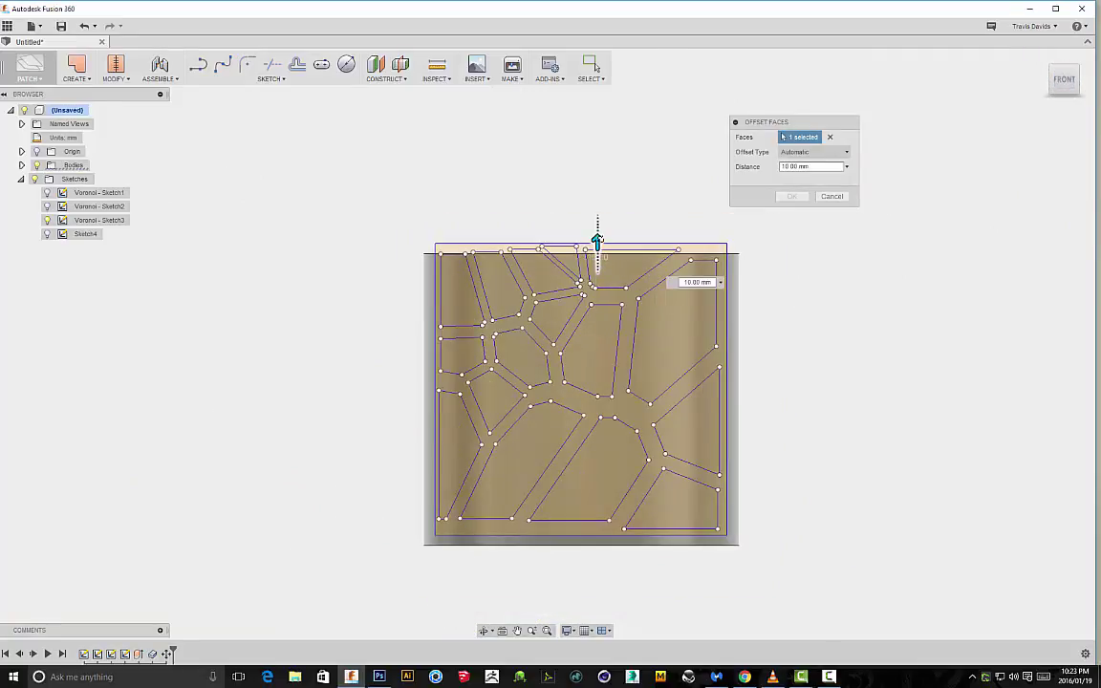
scroll(597, 221, up, 6)
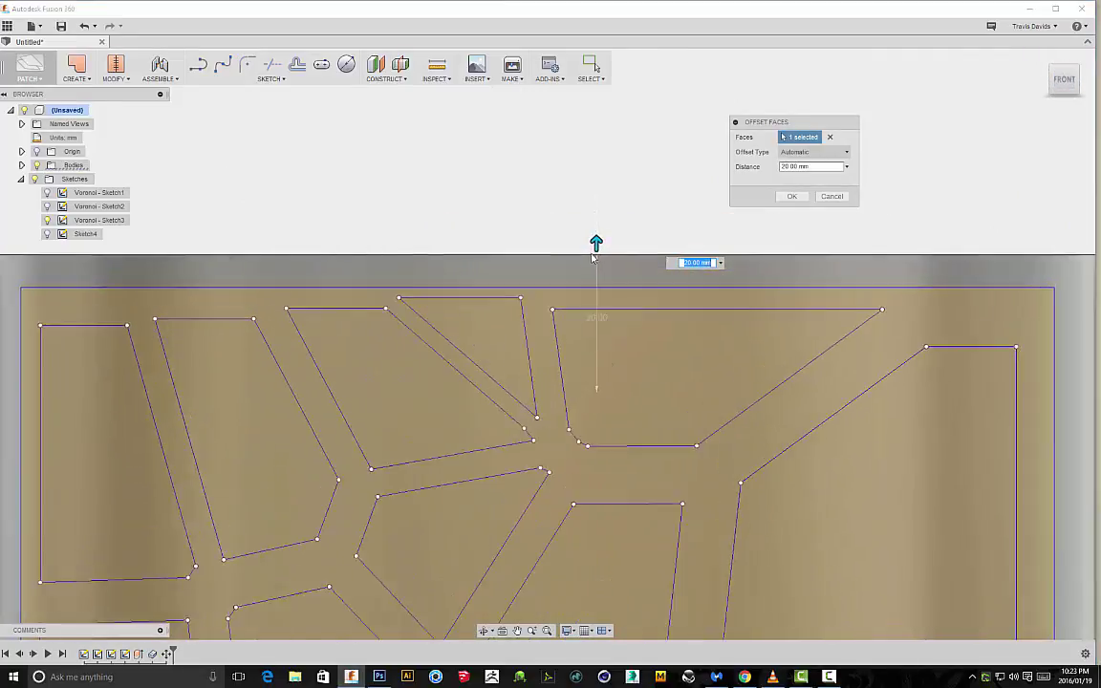
drag(604, 235, 605, 240)
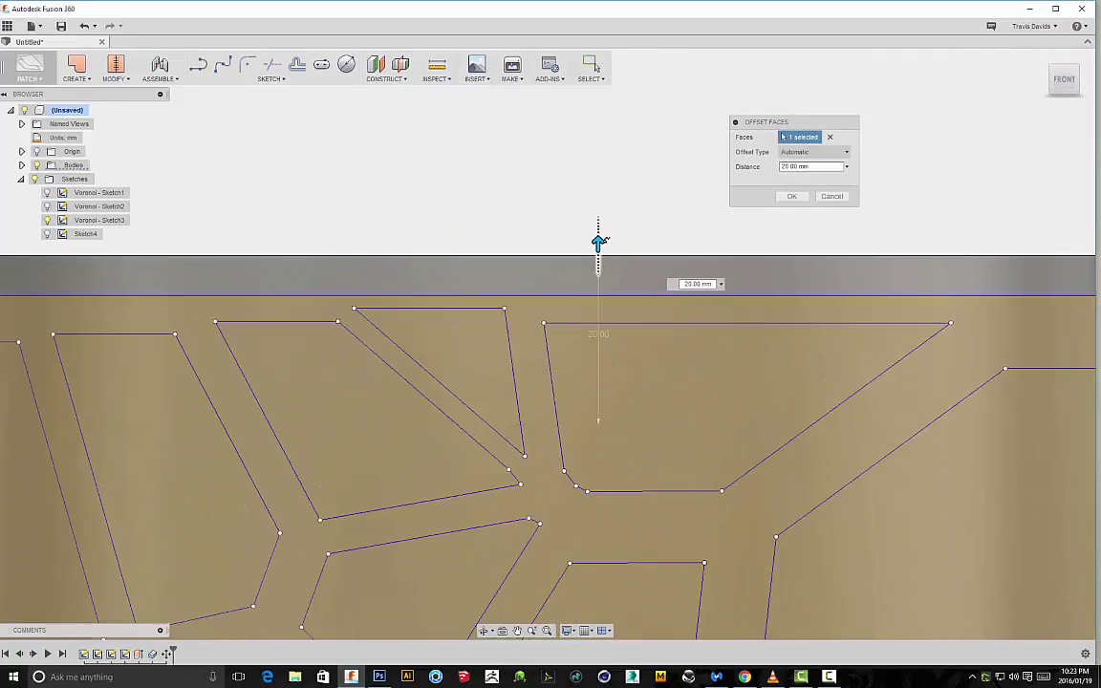
click(796, 197)
scroll(806, 388, down, 6)
middle_drag(1025, 375, 899, 238)
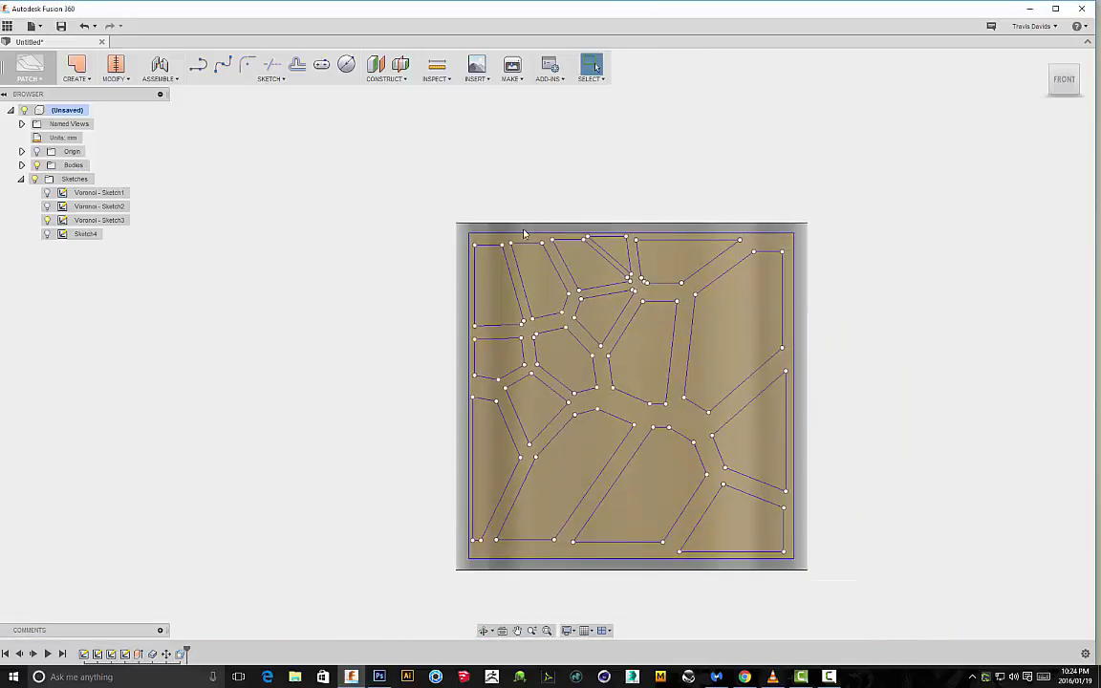
Select the connected web profile between the Voronoi cells and switch to the Model workspace
shift+middle_drag(889, 408, 972, 490)
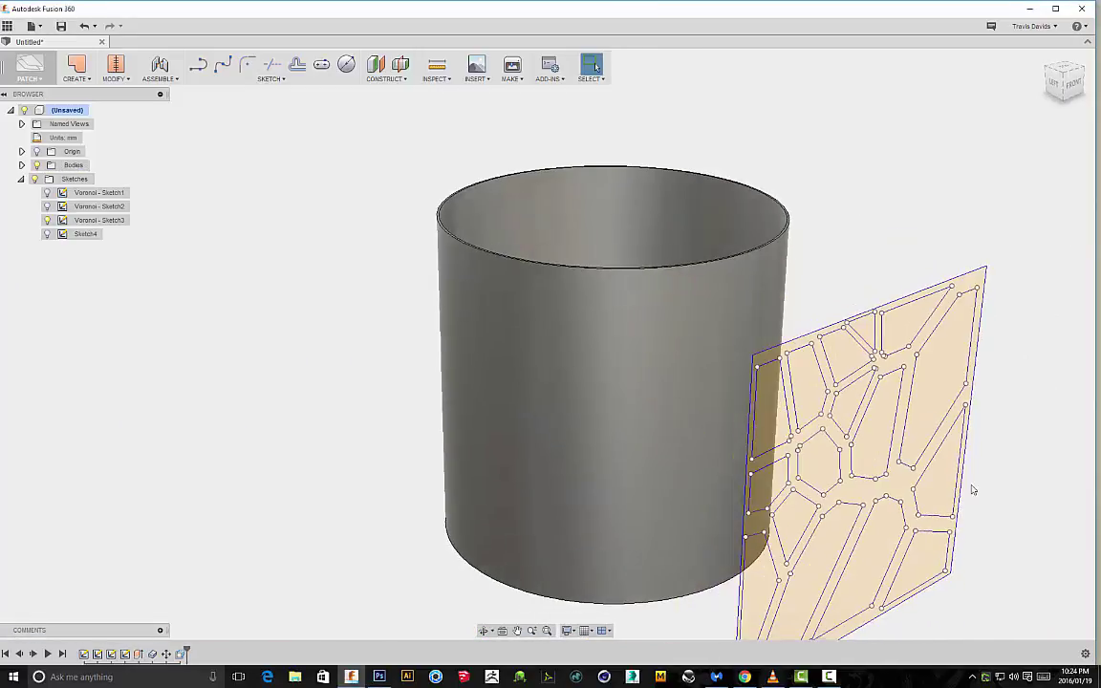
middle_drag(515, 392, 387, 304)
mouse_move(971, 426)
shift+middle_down()
mouse_move(973, 452)
mouse_move(693, 412)
shift+middle_up()
scroll(695, 418, up, 2)
click(556, 336)
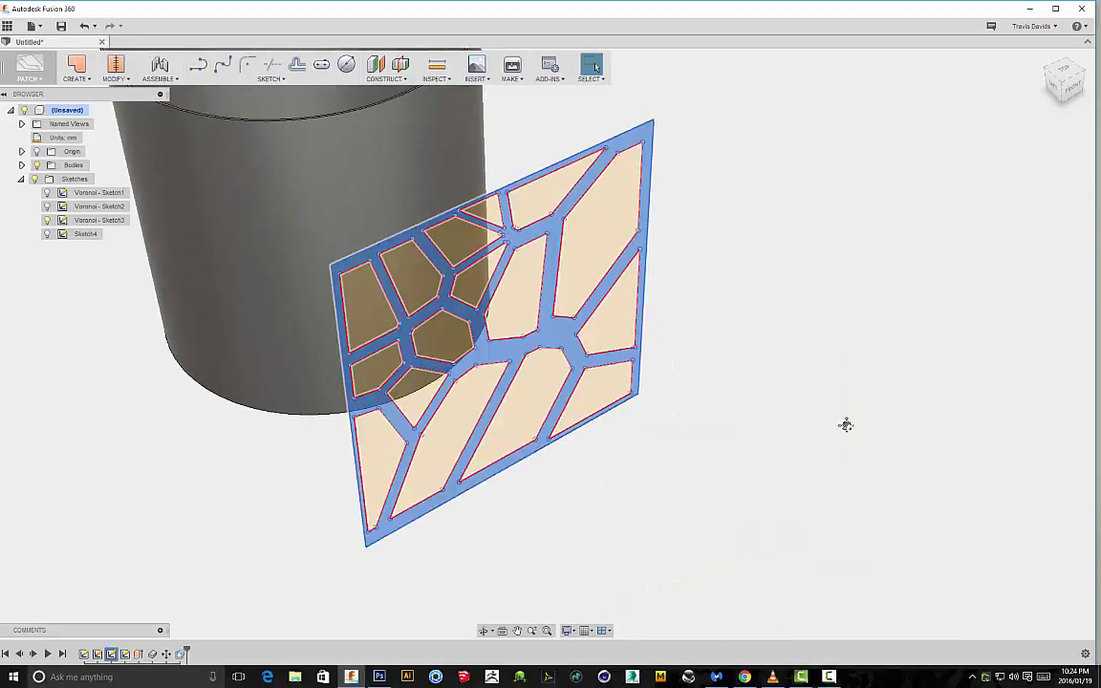
scroll(845, 425, down, 1)
scroll(781, 355, down, 1)
click(30, 69)
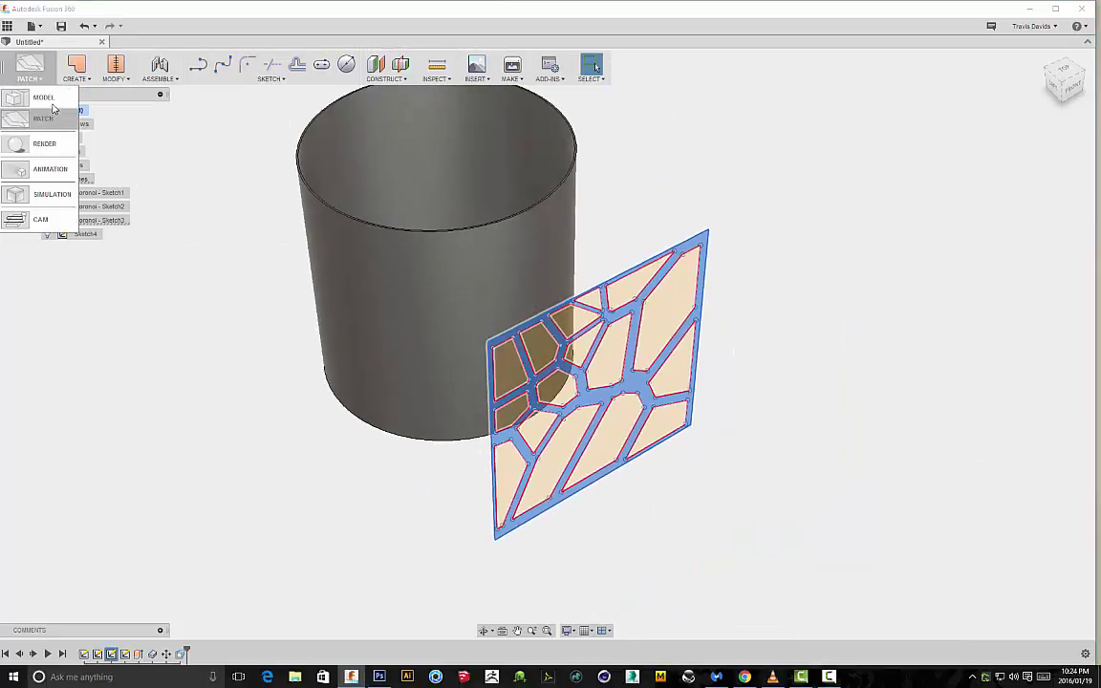
click(53, 104)
scroll(835, 334, down, 1)
middle_drag(835, 334, 821, 393)
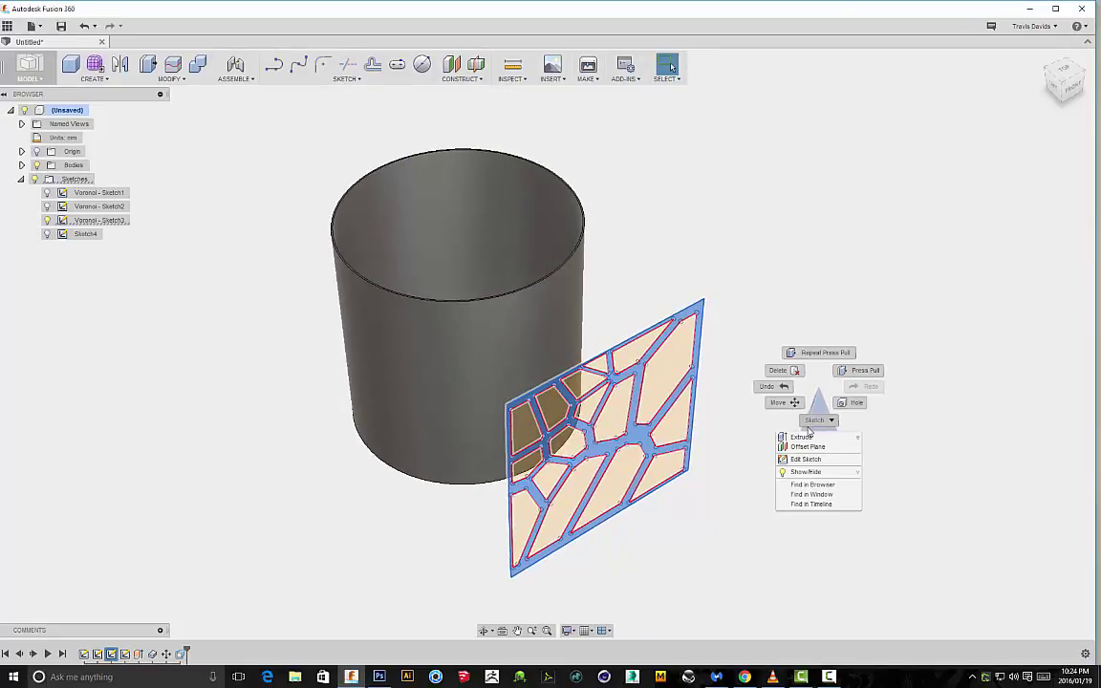
Extrude the selected Voronoi web profile -300 mm through the cylinder using the Intersect operation
click(801, 437)
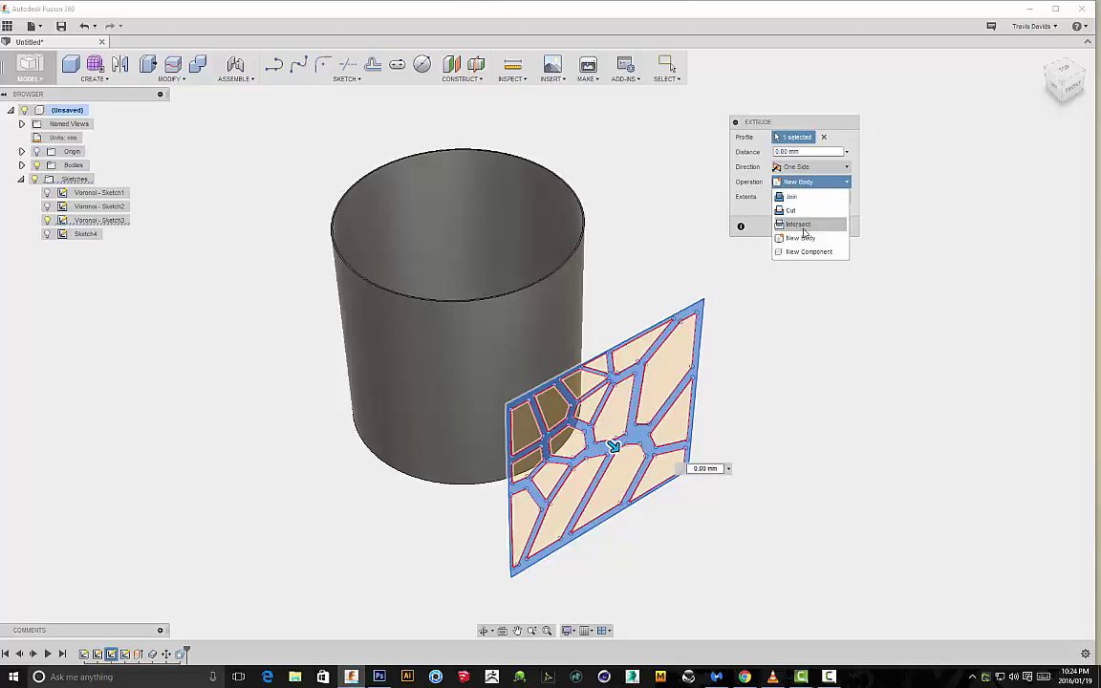
scroll(726, 302, up, 1)
scroll(801, 374, up, 1)
middle_drag(801, 373, 850, 373)
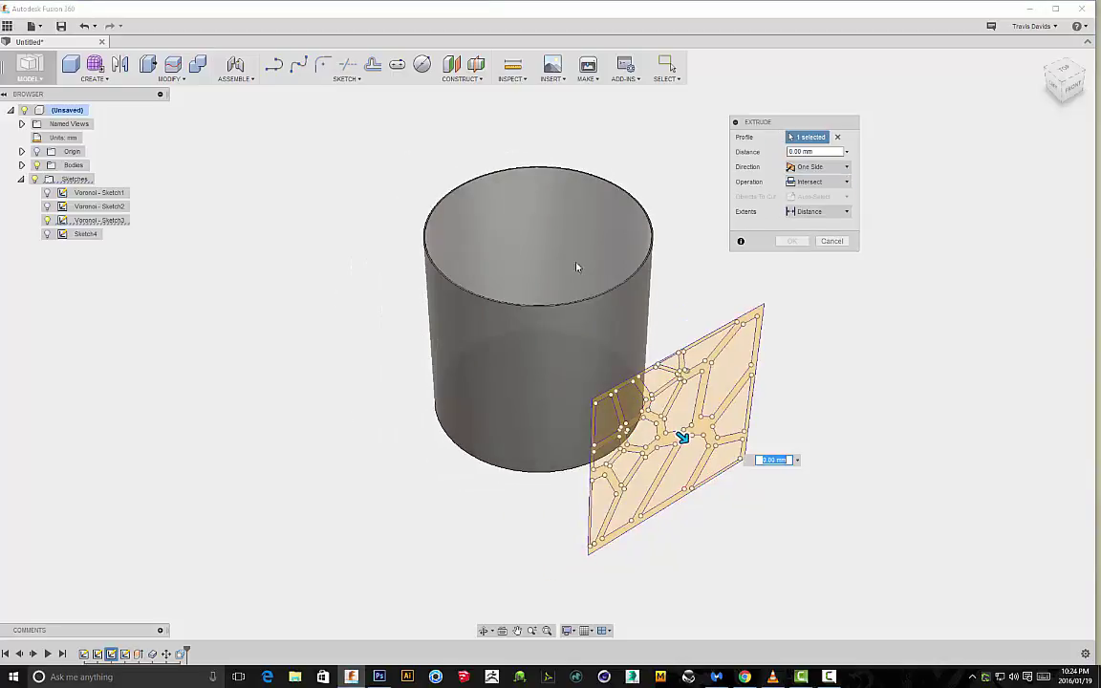
shift+middle_drag(496, 448, 399, 286)
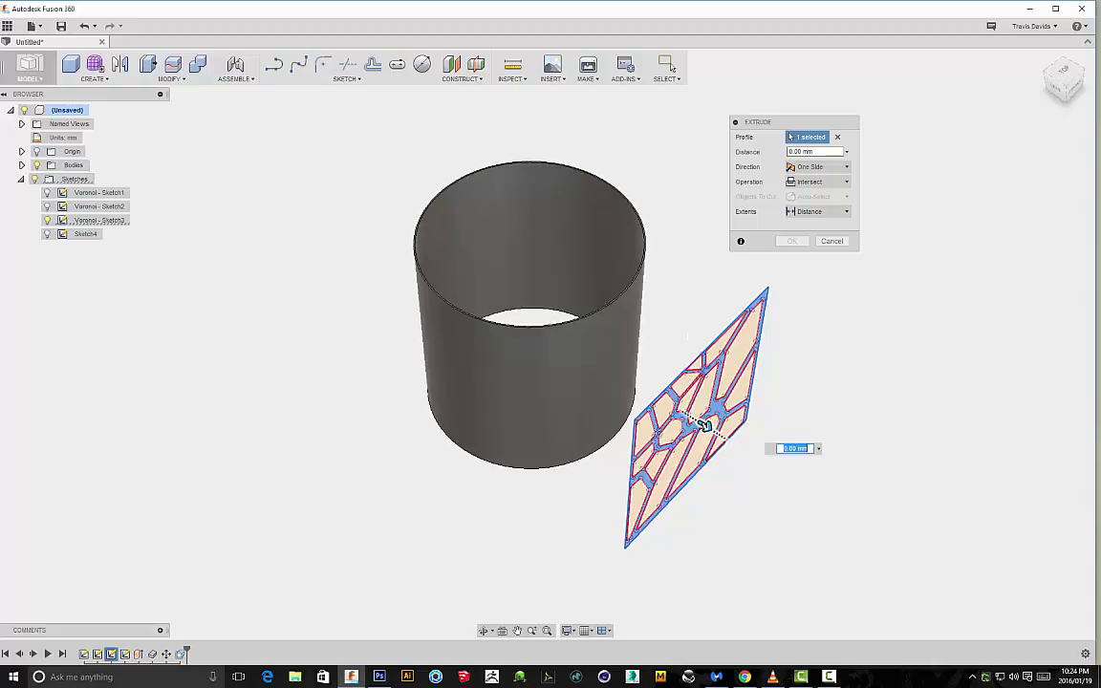
drag(704, 425, 475, 315)
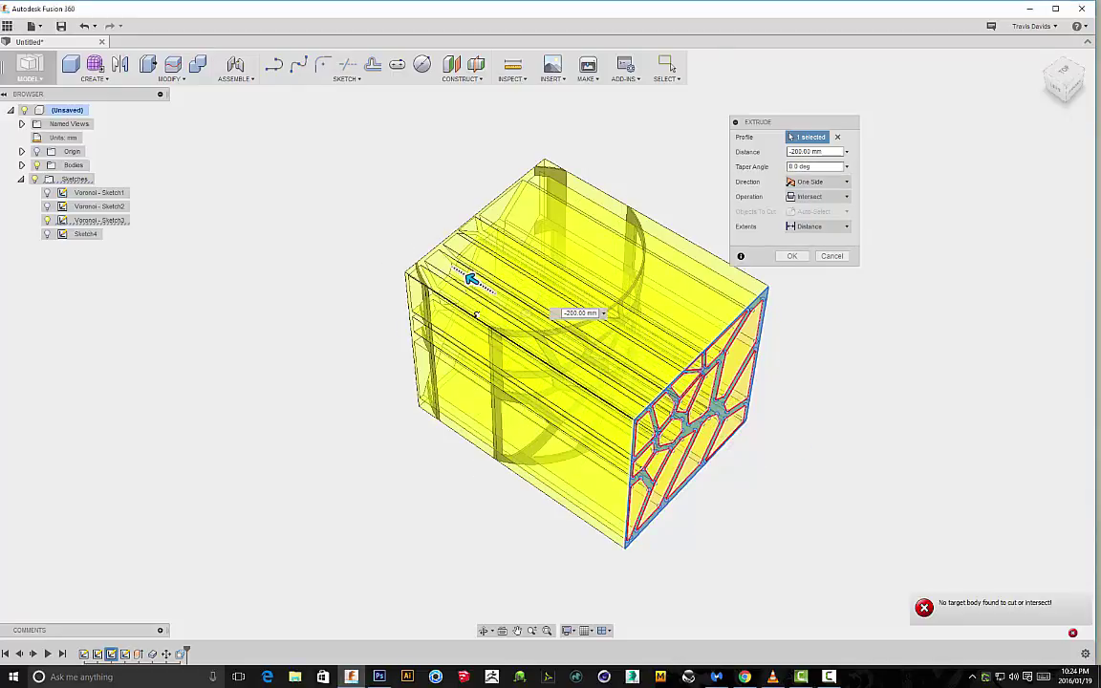
drag(461, 274, 375, 219)
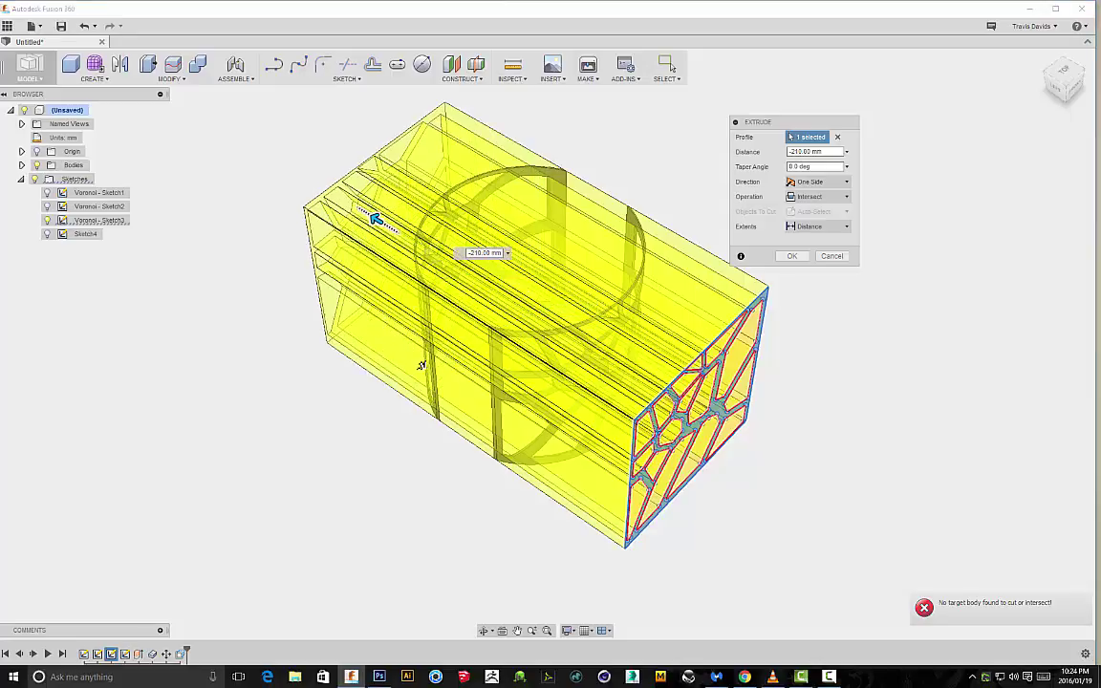
shift+middle_drag(935, 344, 731, 226)
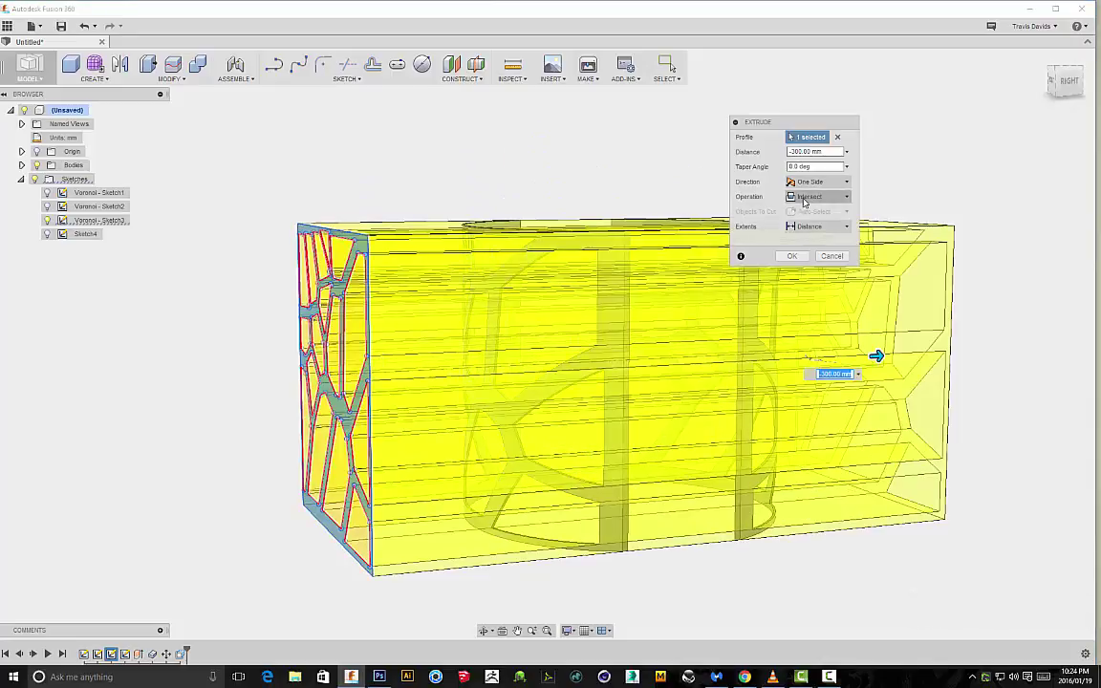
click(798, 261)
shift+middle_drag(782, 277, 795, 433)
scroll(668, 376, up, 4)
scroll(882, 379, down, 5)
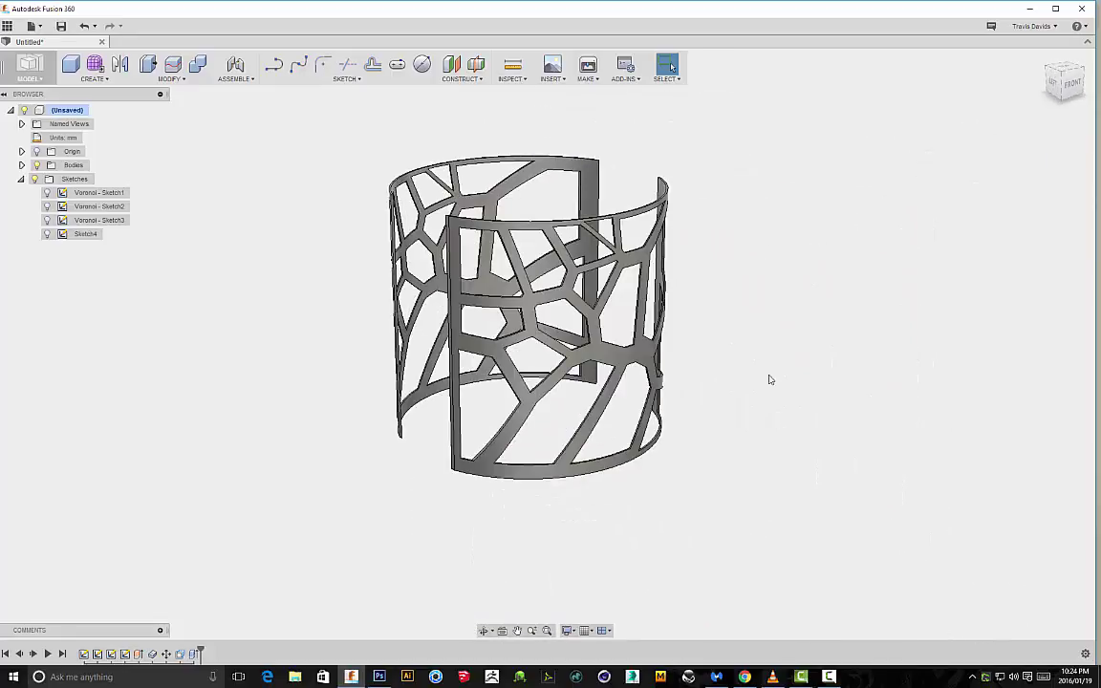
Fillet the two vertical end edges of one perforated half shell with a 0.5 mm radius
middle_drag(769, 378, 564, 369)
scroll(555, 364, up, 3)
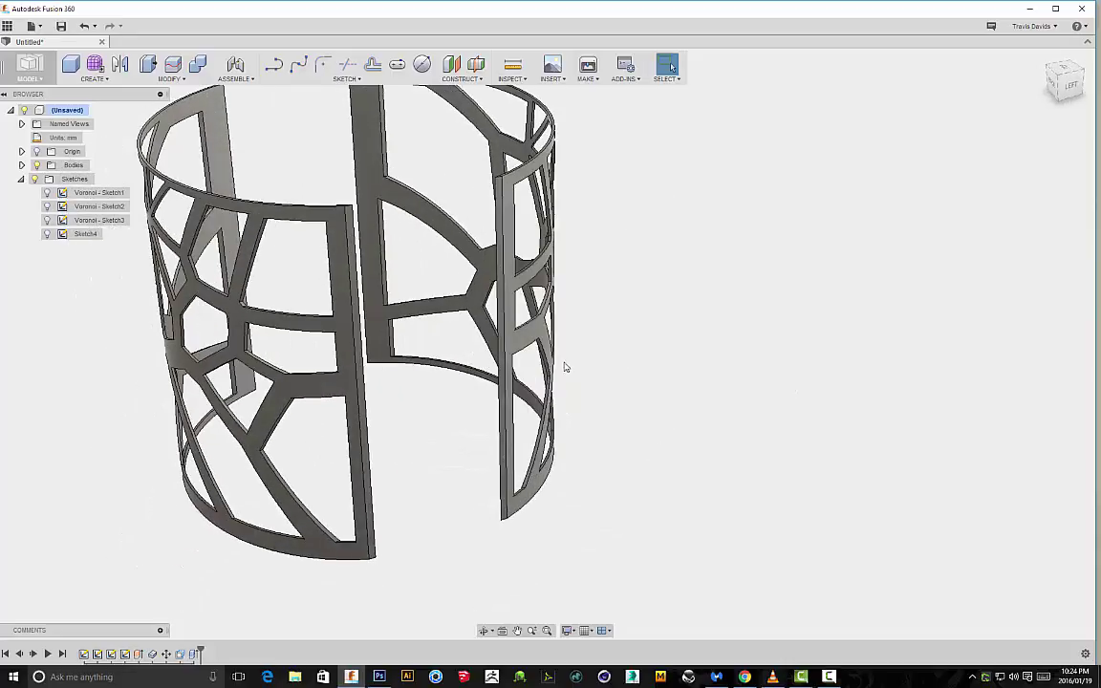
scroll(564, 368, up, 3)
scroll(361, 351, up, 2)
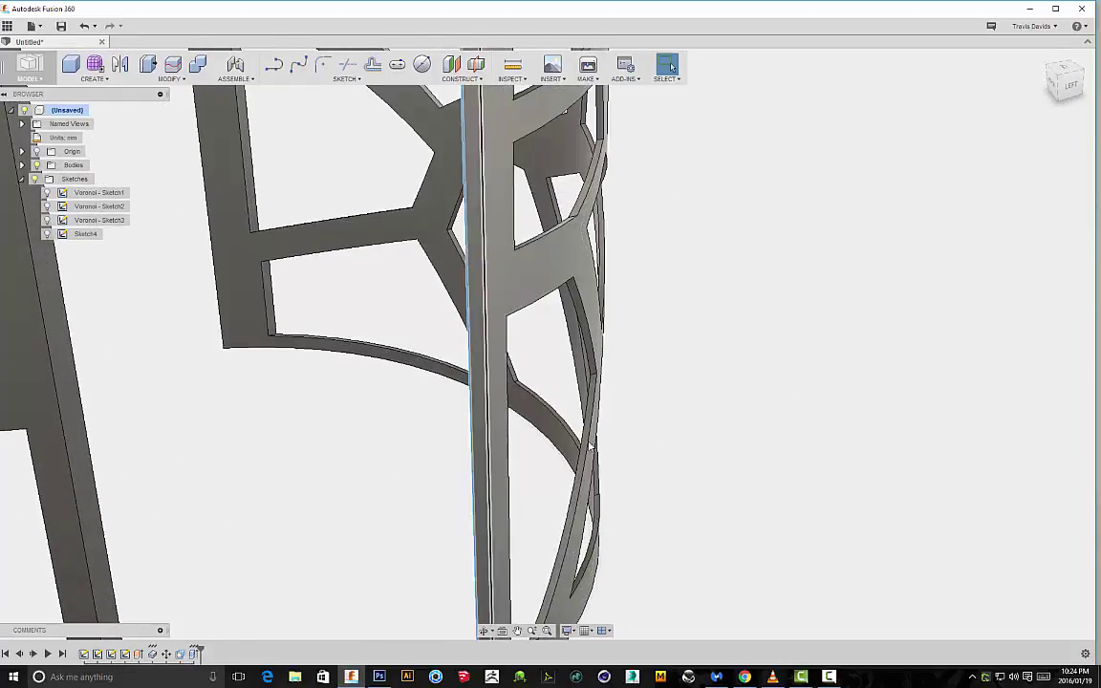
click(621, 455)
shift+middle_drag(661, 368, 504, 242)
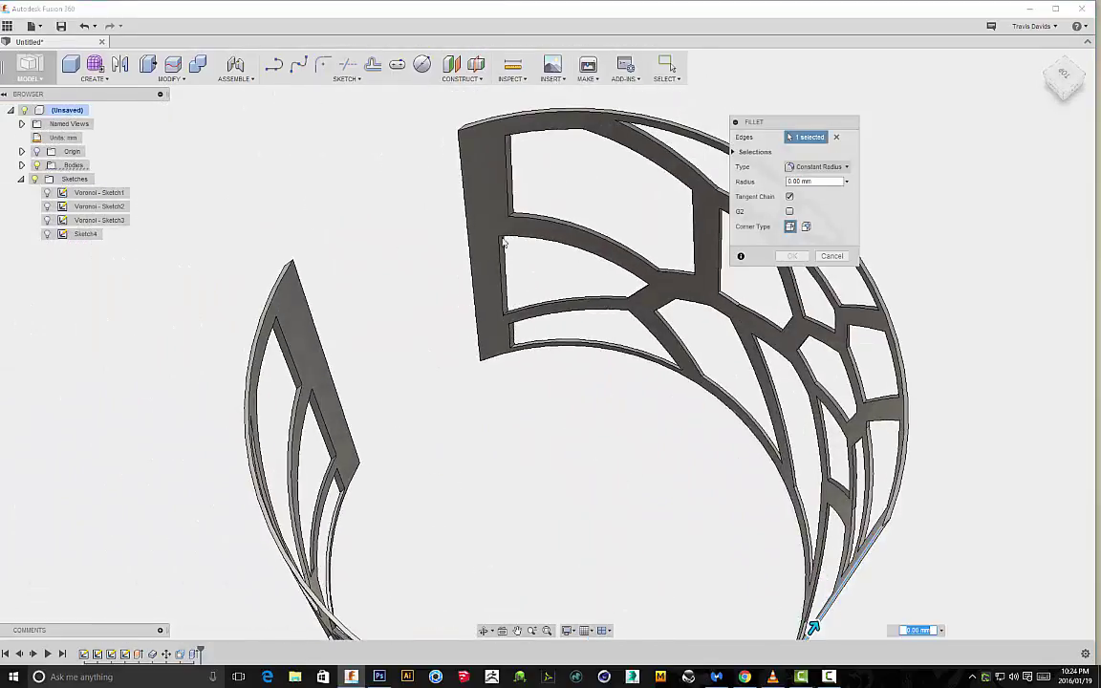
click(467, 194)
scroll(467, 194, up, 5)
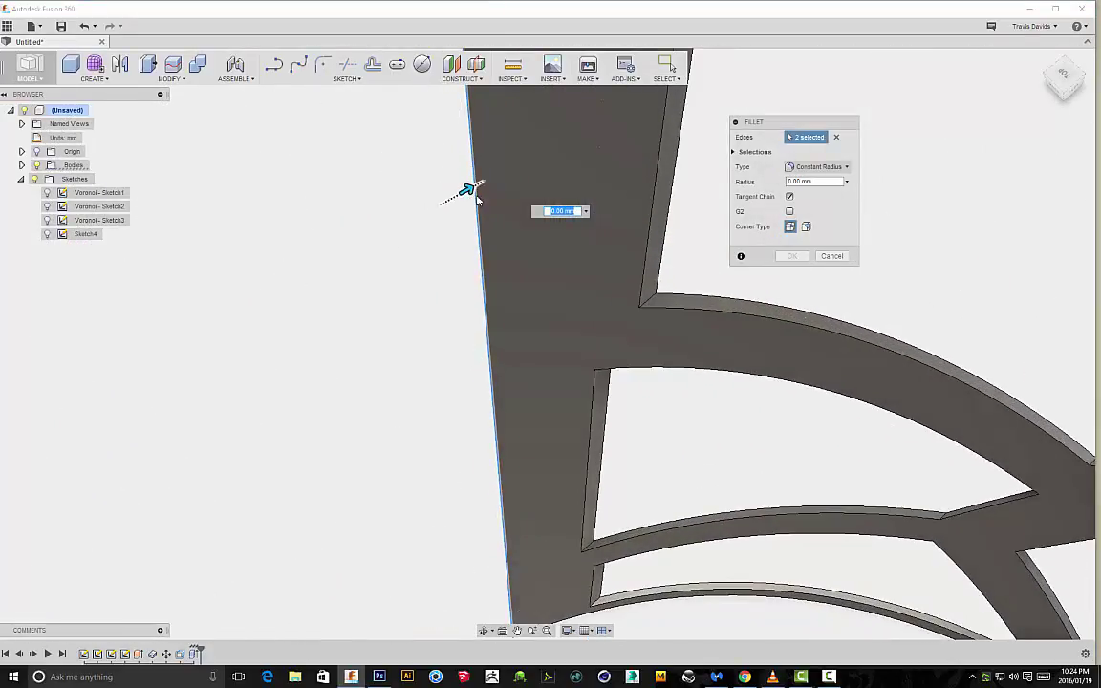
text(0.25)
shift+middle_drag(477, 191, 574, 327)
drag(565, 189, 577, 193)
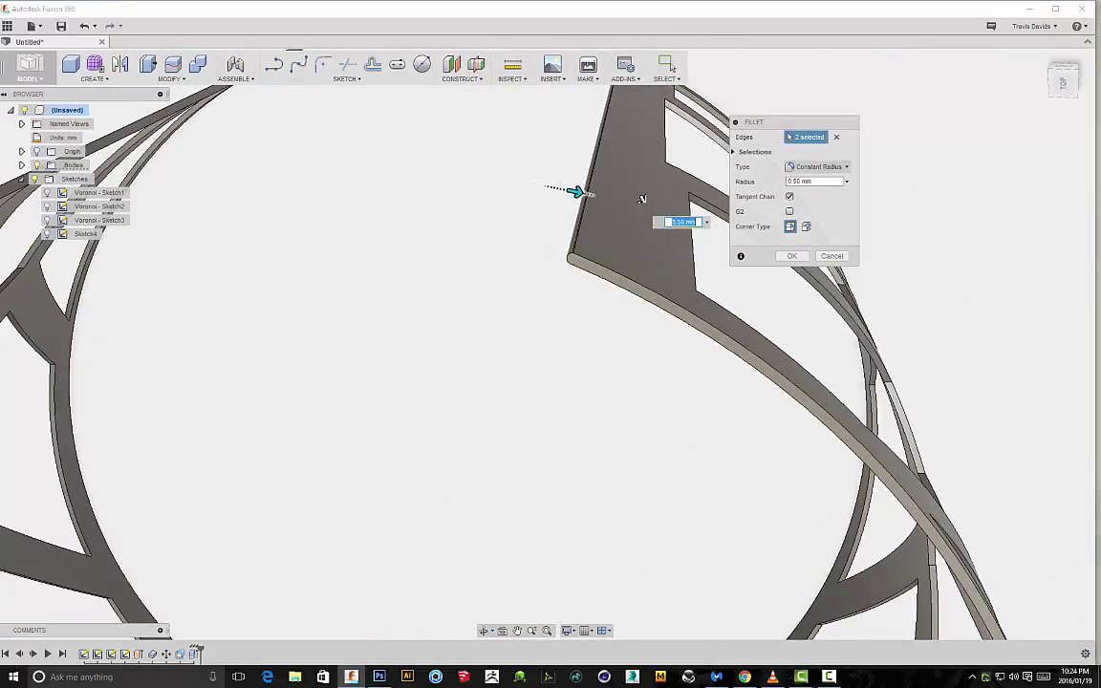
click(792, 256)
scroll(758, 436, down, 3)
mouse_move(759, 437)
shift+middle_down()
mouse_move(694, 327)
mouse_move(690, 357)
mouse_move(793, 279)
mouse_move(786, 146)
shift+middle_up()
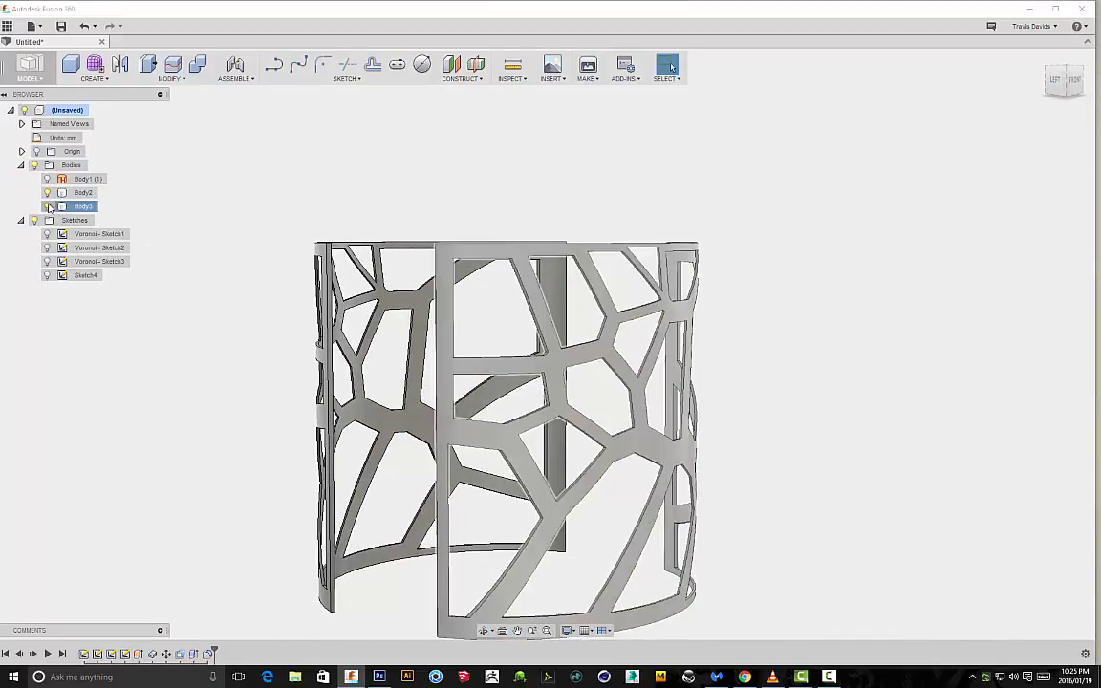
Toggle the visibility of Body3 to identify it, and hide Body2 so that only Body3 is displayed
click(48, 206)
click(48, 207)
click(48, 193)
Examine the remaining Voronoi half shell from several angles and locate the Voronoi Sketch Generator among the create commands
scroll(748, 290, down, 3)
shift+middle_drag(757, 290, 598, 292)
scroll(720, 302, up, 3)
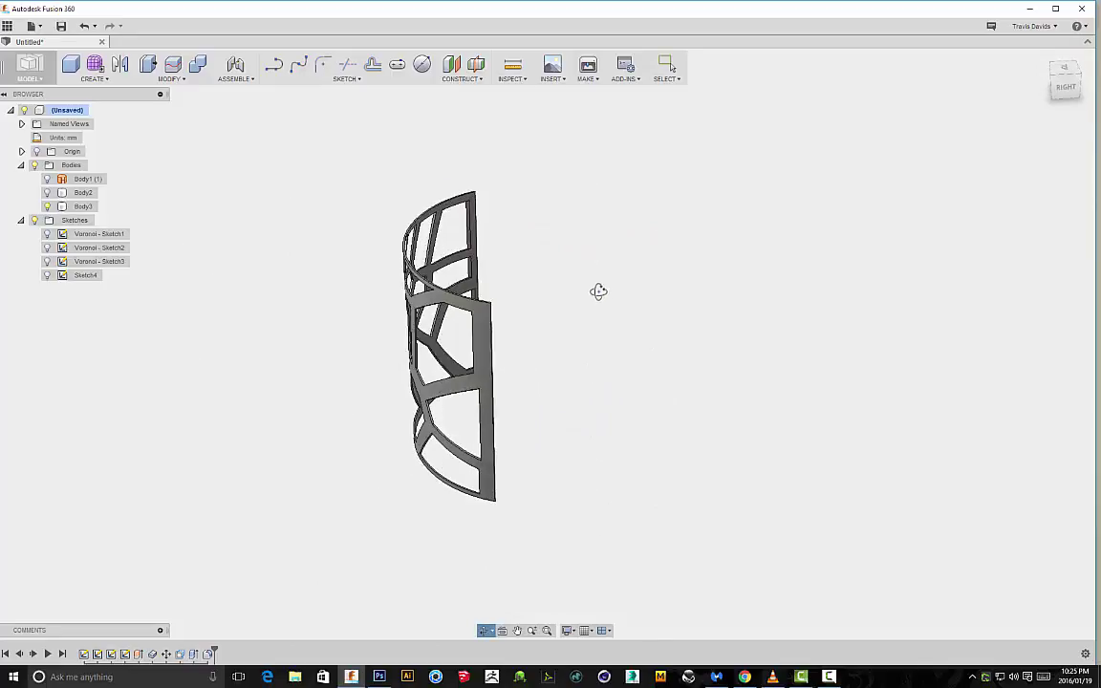
shift+middle_drag(490, 322, 677, 328)
scroll(550, 361, up, 4)
scroll(677, 327, down, 3)
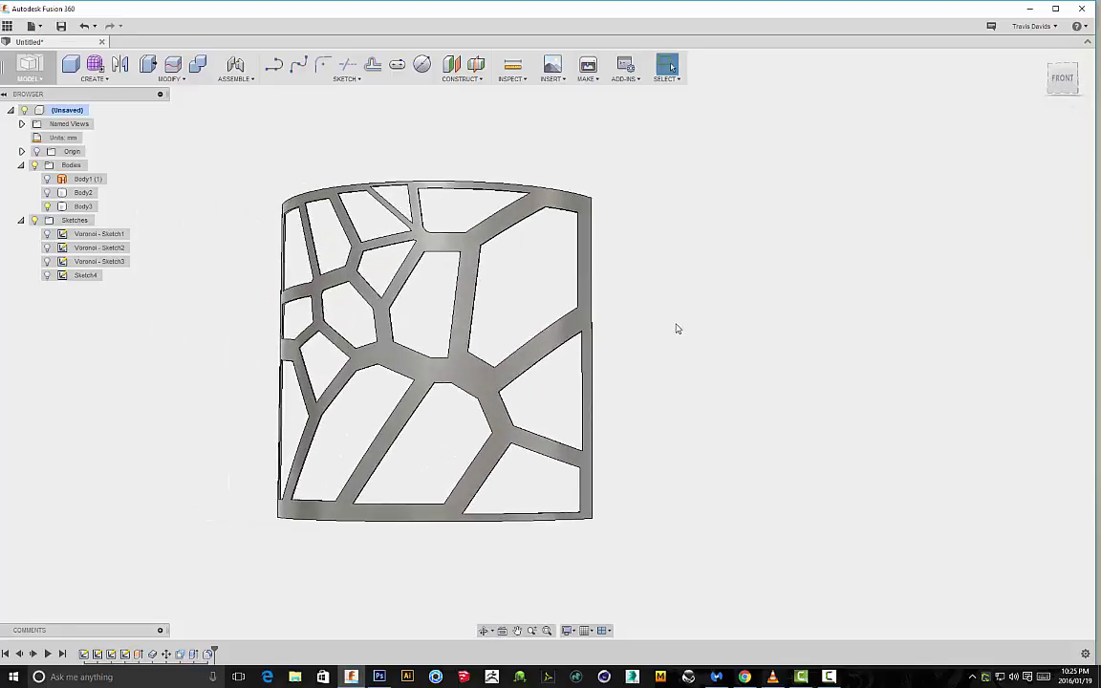
click(96, 80)
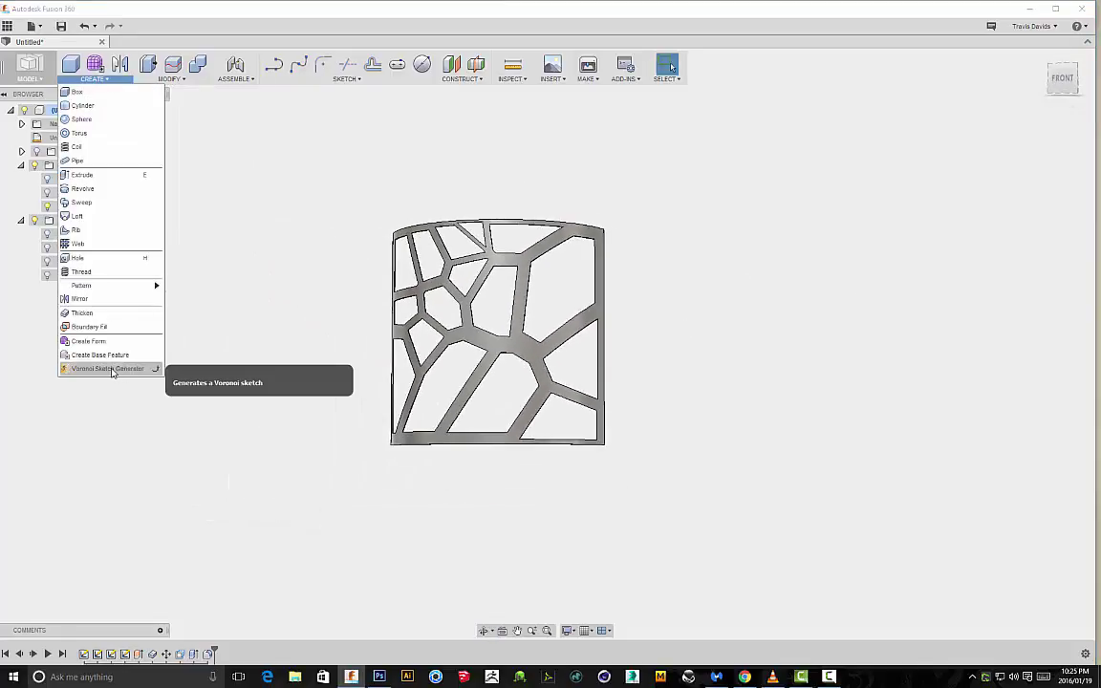
click(643, 333)
shift+middle_drag(641, 334, 782, 342)
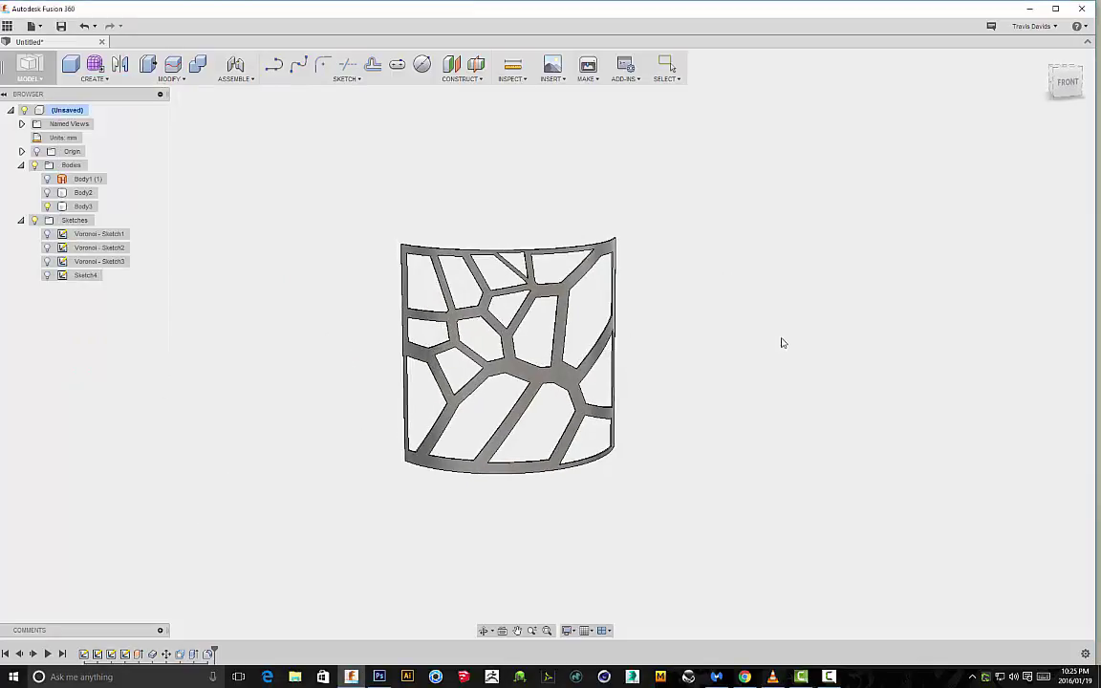
scroll(648, 324, up, 5)
scroll(648, 323, down, 5)
shift+middle_drag(690, 315, 681, 359)
scroll(521, 318, up, 5)
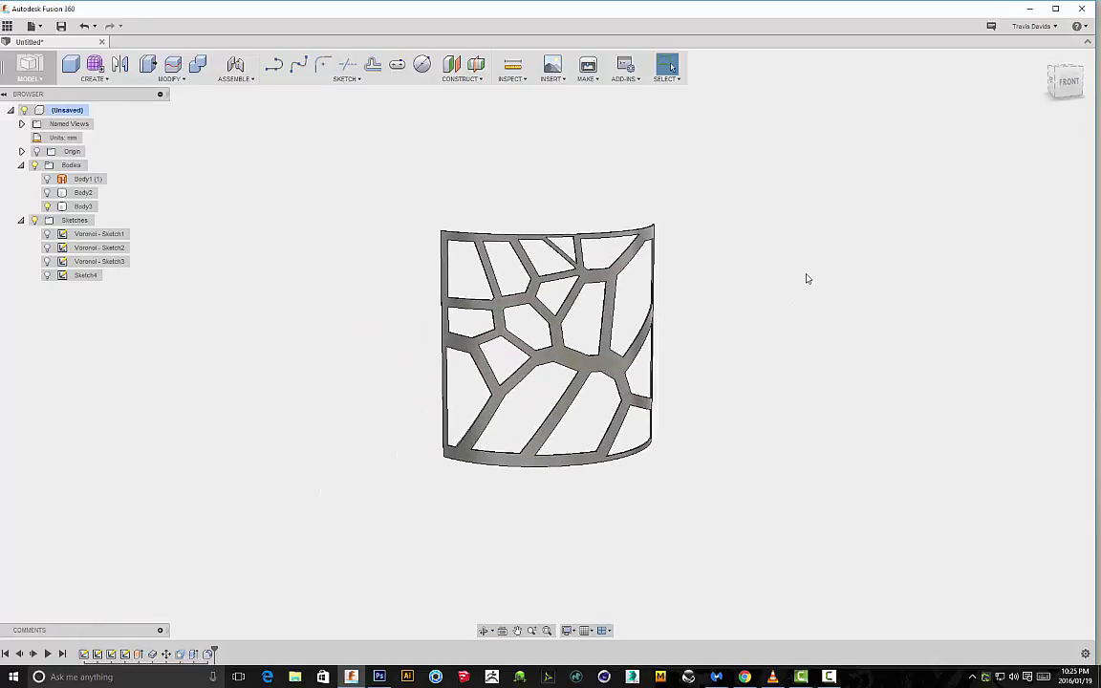
shift+middle_drag(806, 278, 754, 277)
scroll(759, 269, up, 3)
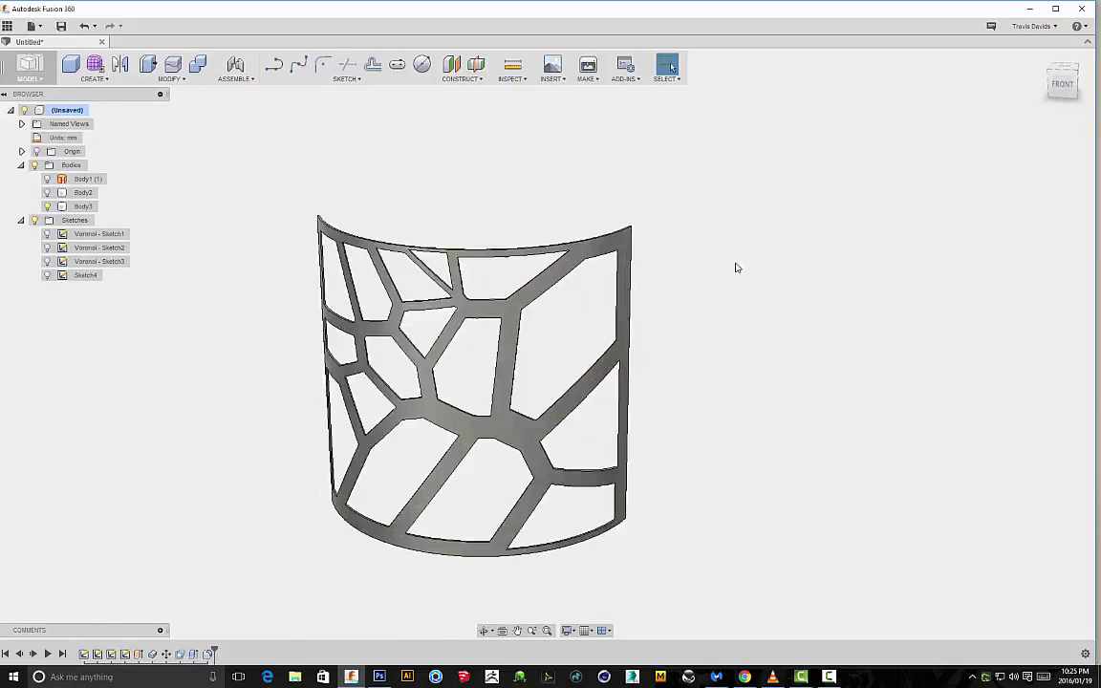
scroll(725, 288, up, 3)
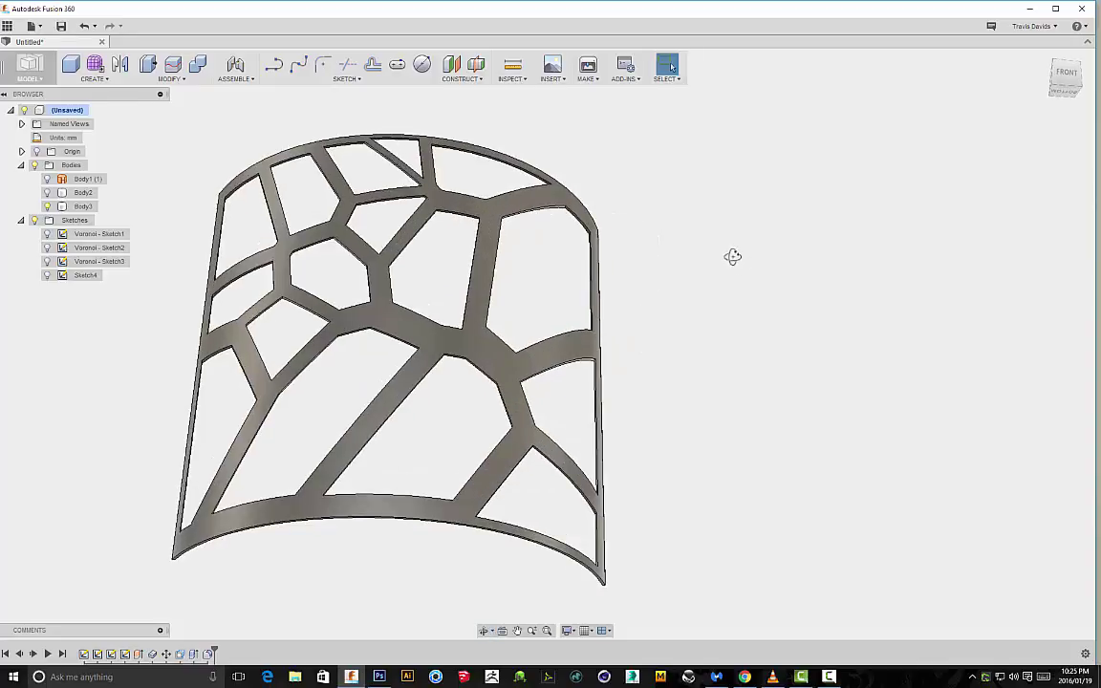
shift+middle_drag(732, 255, 697, 305)
scroll(747, 287, down, 3)
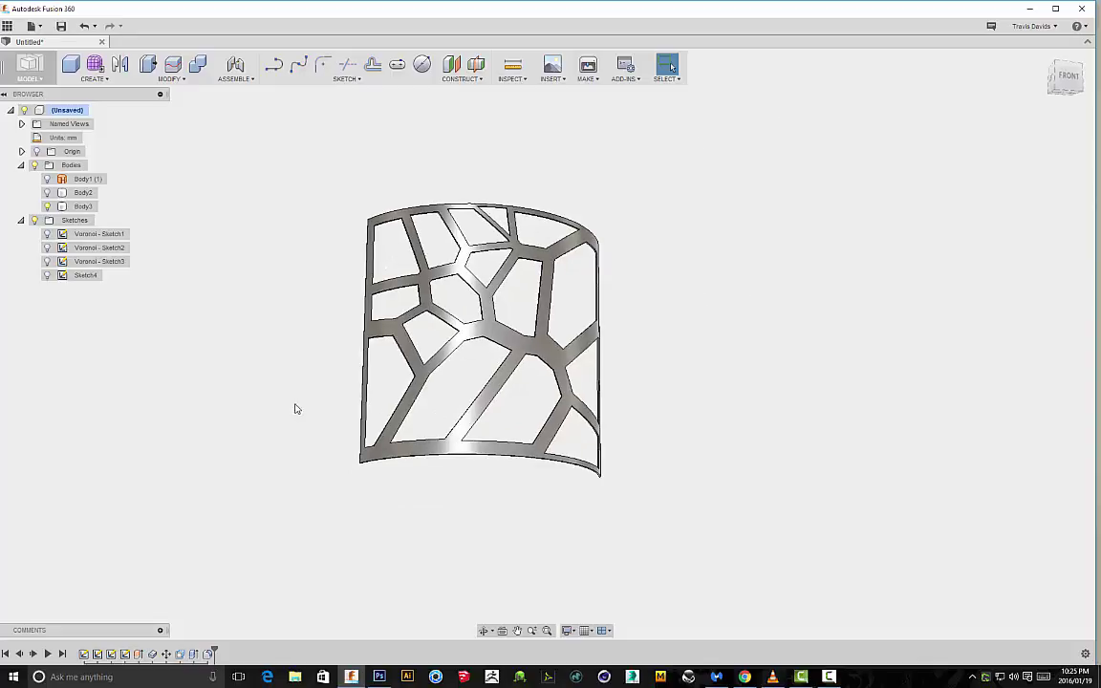